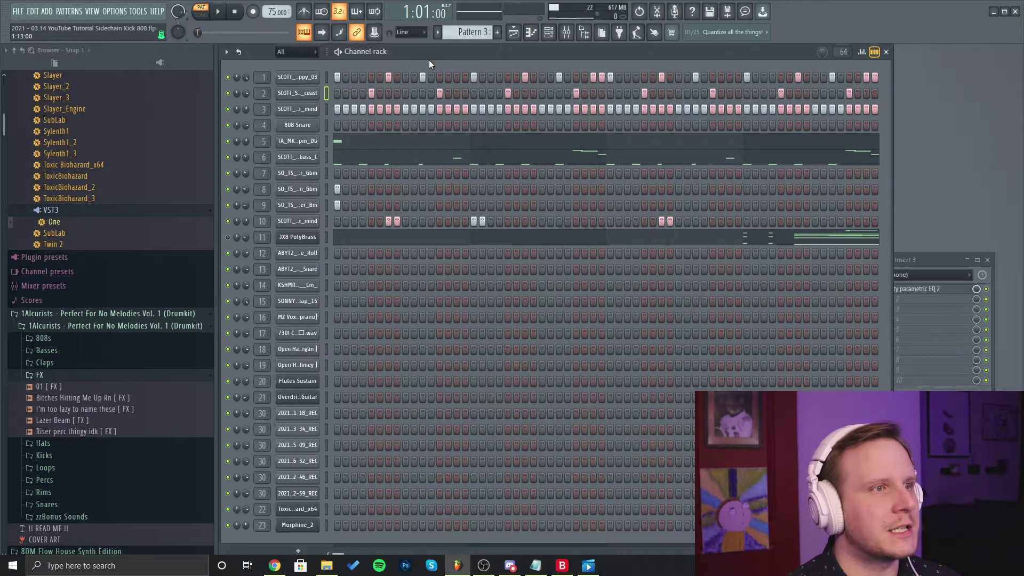
Play Pattern 3 to hear the beat, stop it, and look over the mixer and channel rack
{"action": "left_click", "coordinate": [222, 15]}
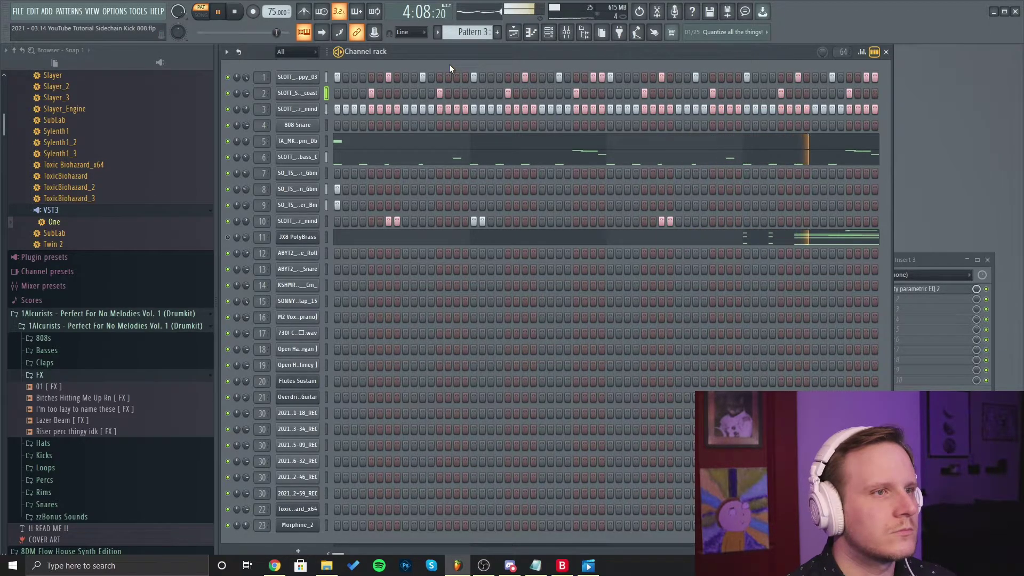
{"action": "left_click", "coordinate": [219, 12]}
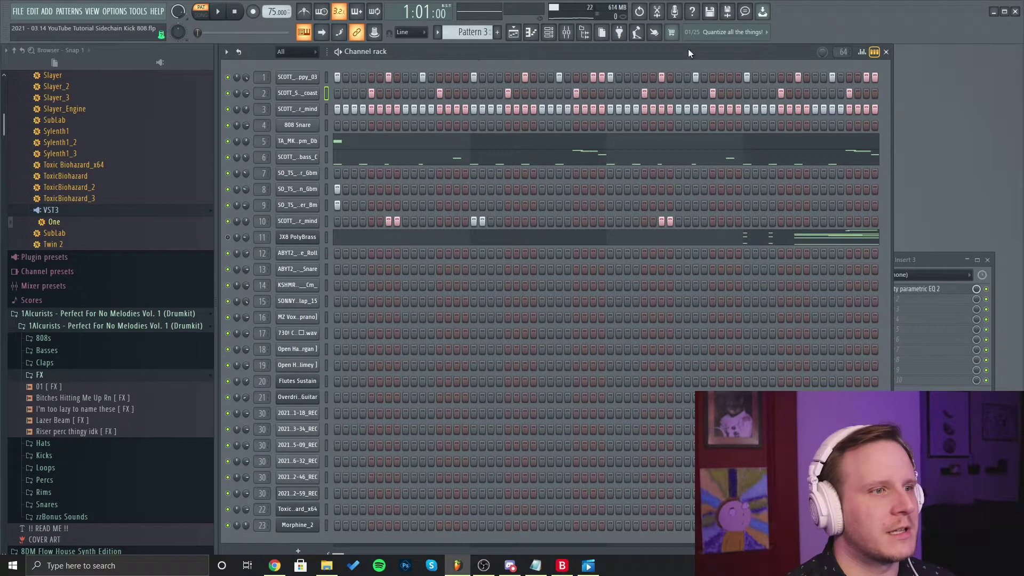
{"action": "left_click", "coordinate": [938, 260]}
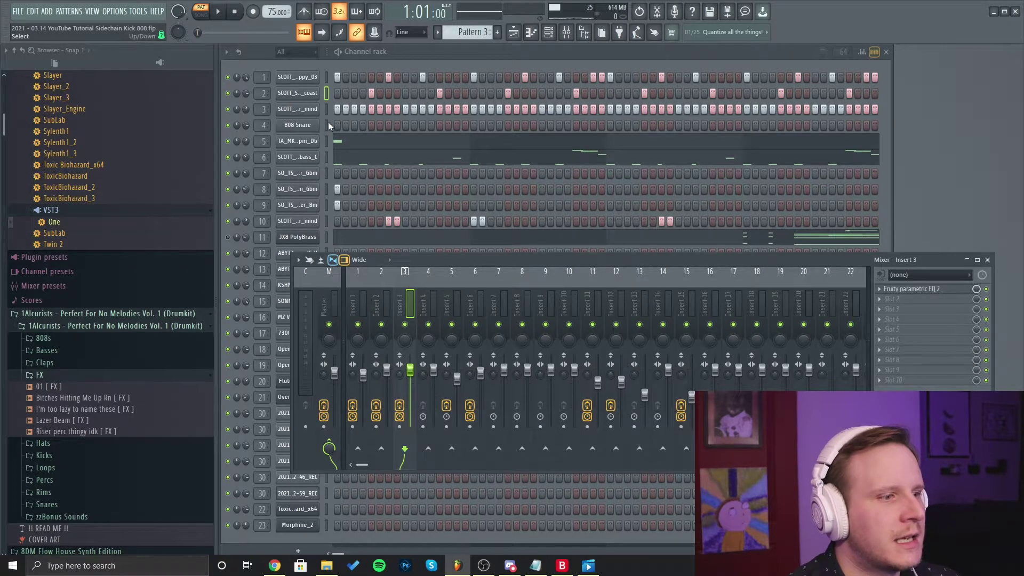
{"action": "left_click", "coordinate": [327, 49]}
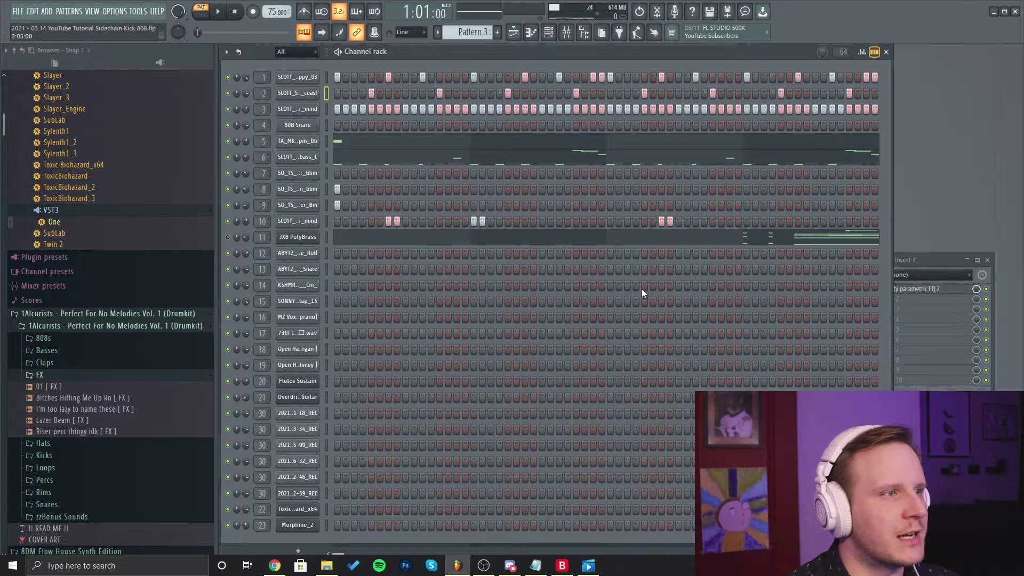
Sidechain mixer track Insert 1 to Insert 6
{"action": "double_click", "coordinate": [947, 260]}
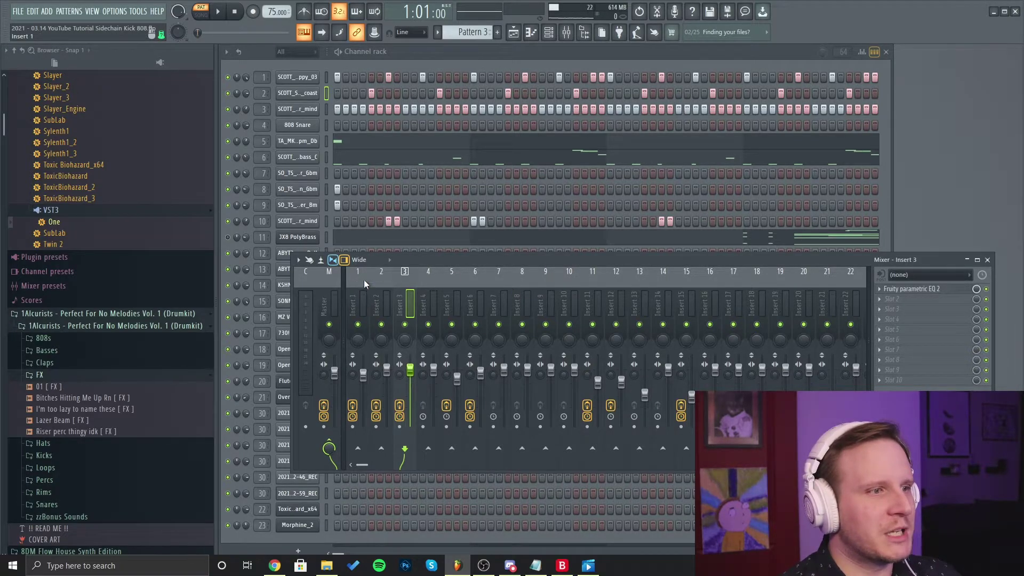
{"action": "left_click", "coordinate": [355, 305]}
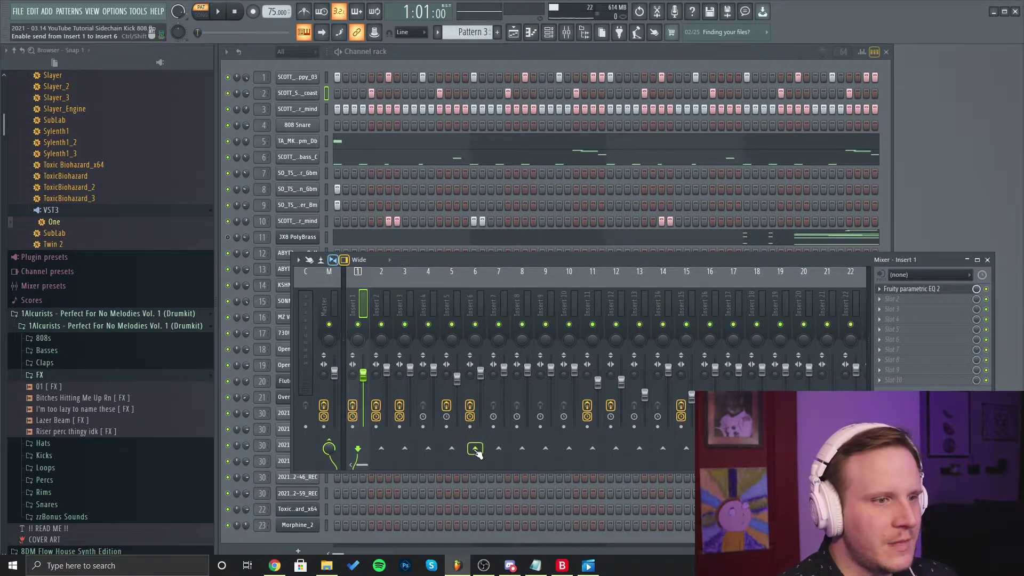
{"action": "right_click", "coordinate": [476, 452]}
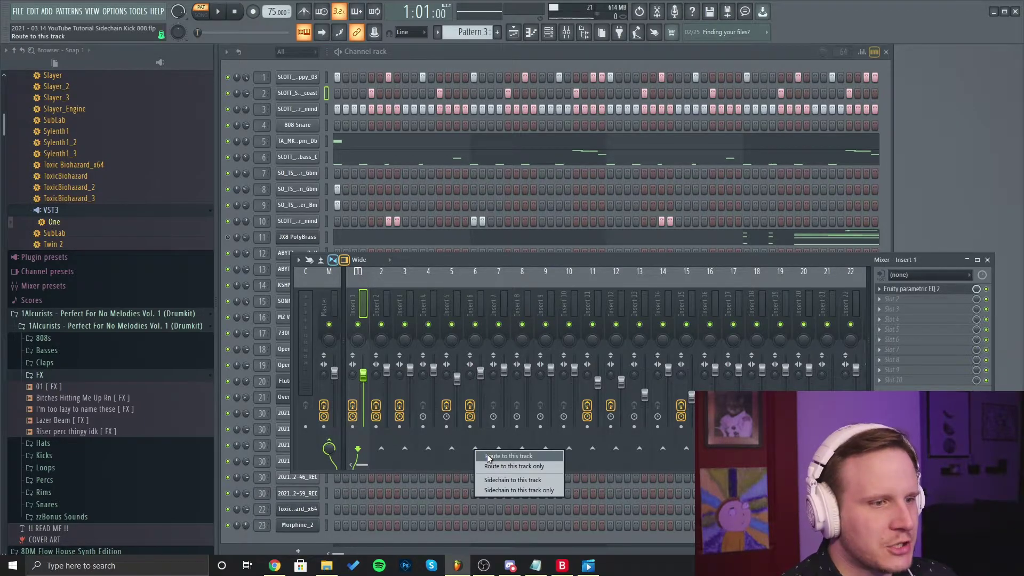
{"action": "left_click", "coordinate": [505, 479]}
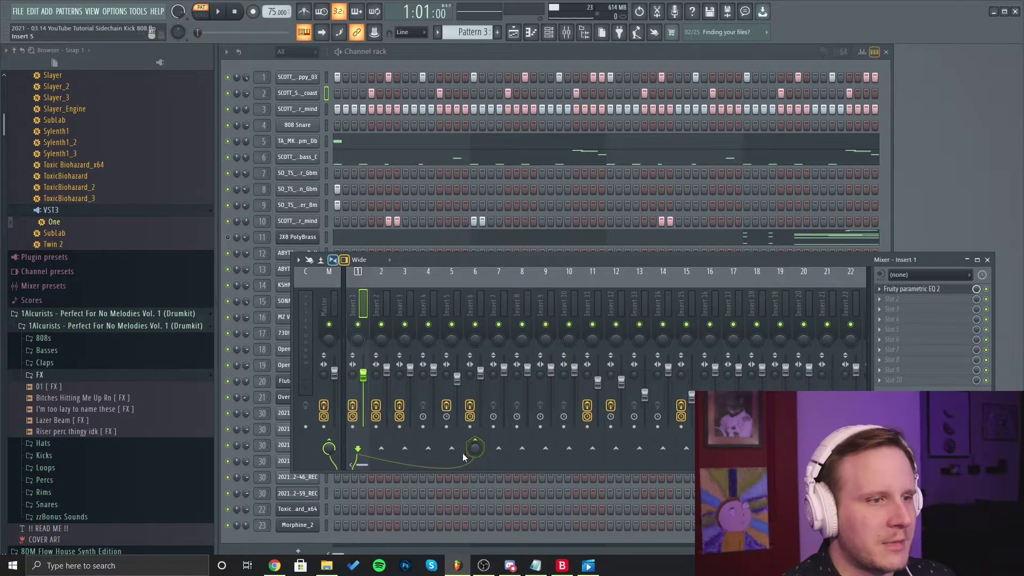
Add Fruity Limiter to the last effect slot of mixer track Insert 6
{"action": "left_click", "coordinate": [477, 305]}
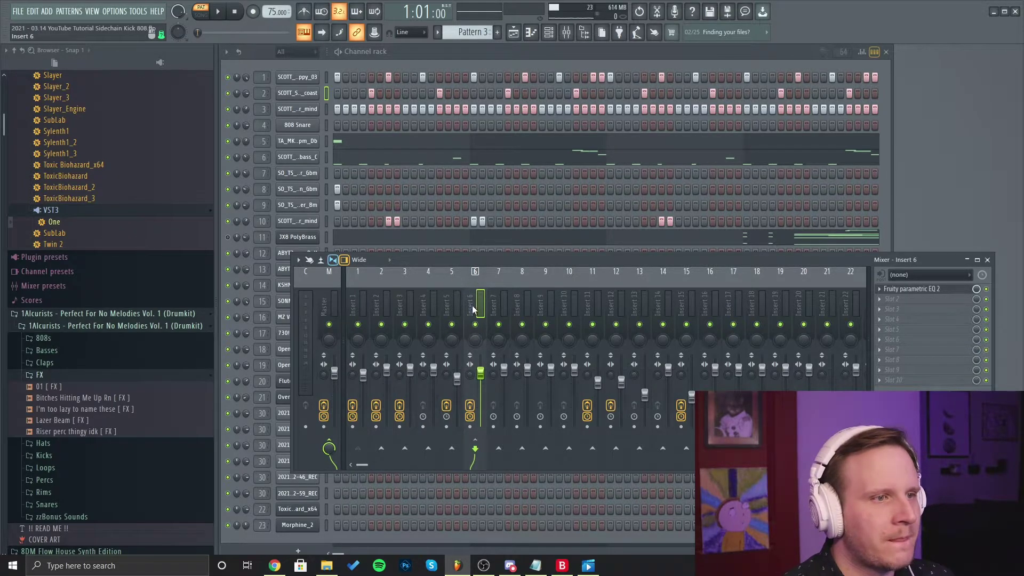
{"action": "left_click", "coordinate": [892, 386]}
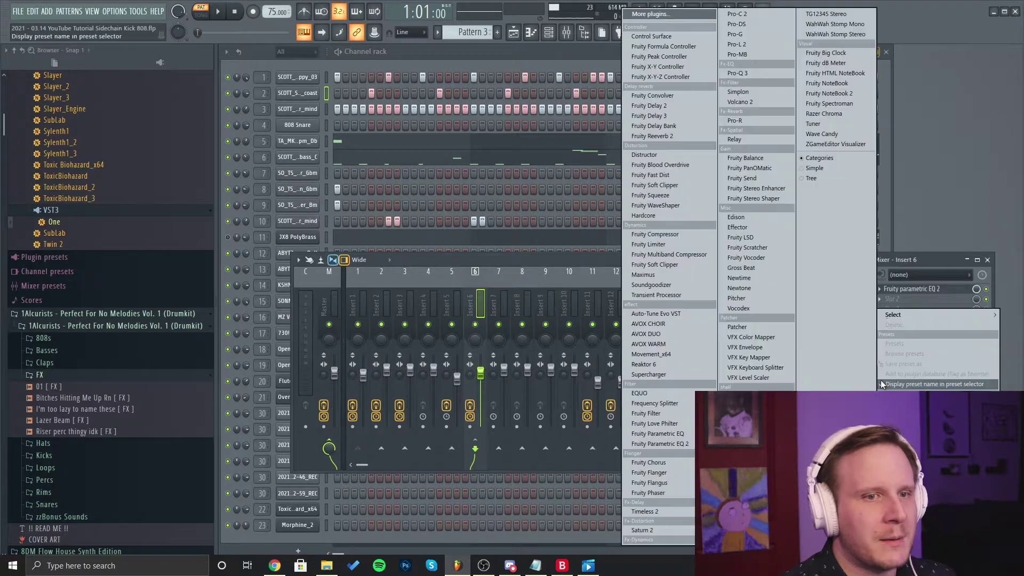
{"action": "mouse_move", "coordinate": [902, 317]}
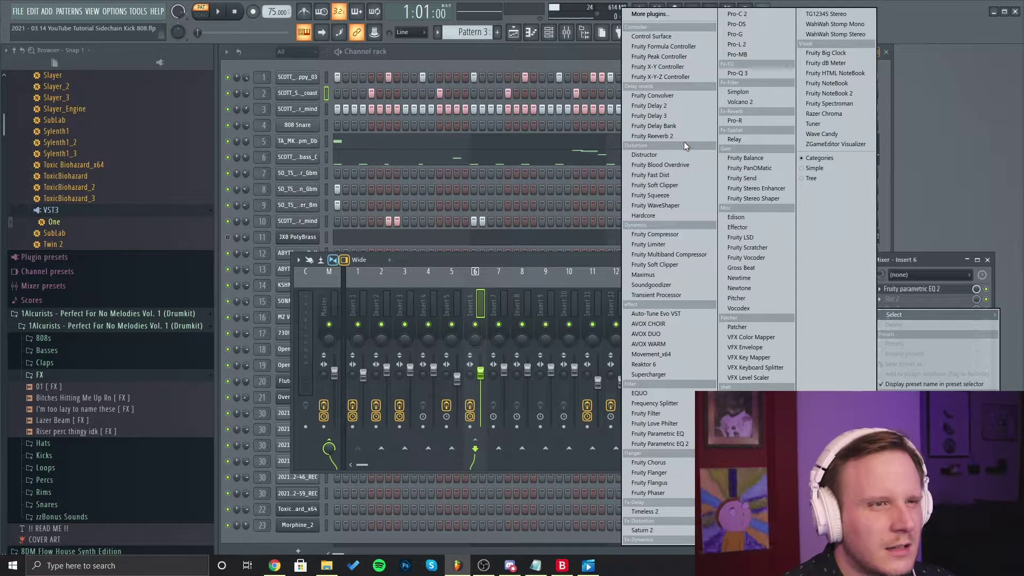
{"action": "left_click", "coordinate": [656, 245]}
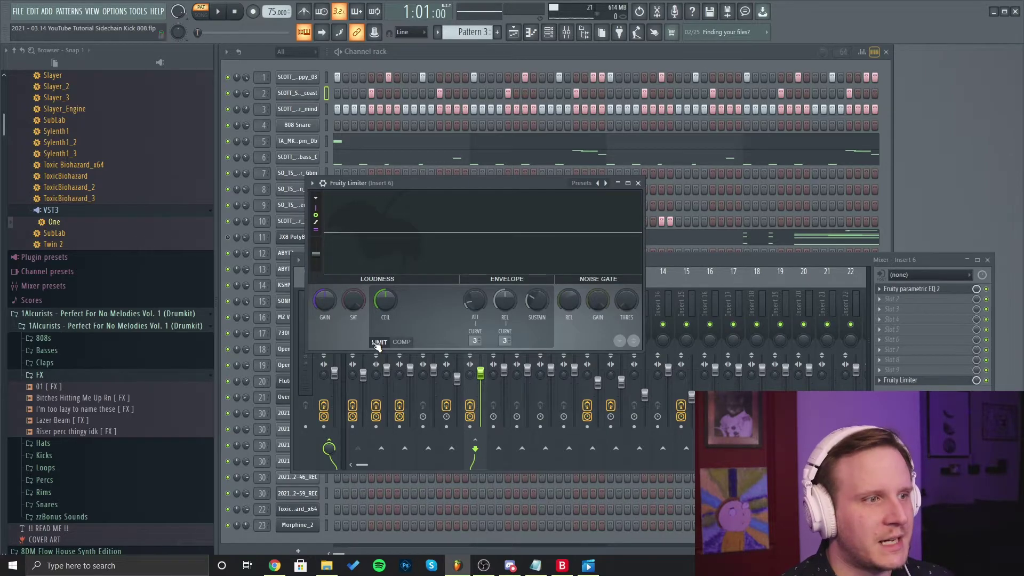
Switch Fruity Limiter to compressor mode and set its sidechain input to 1
{"action": "left_click", "coordinate": [402, 343]}
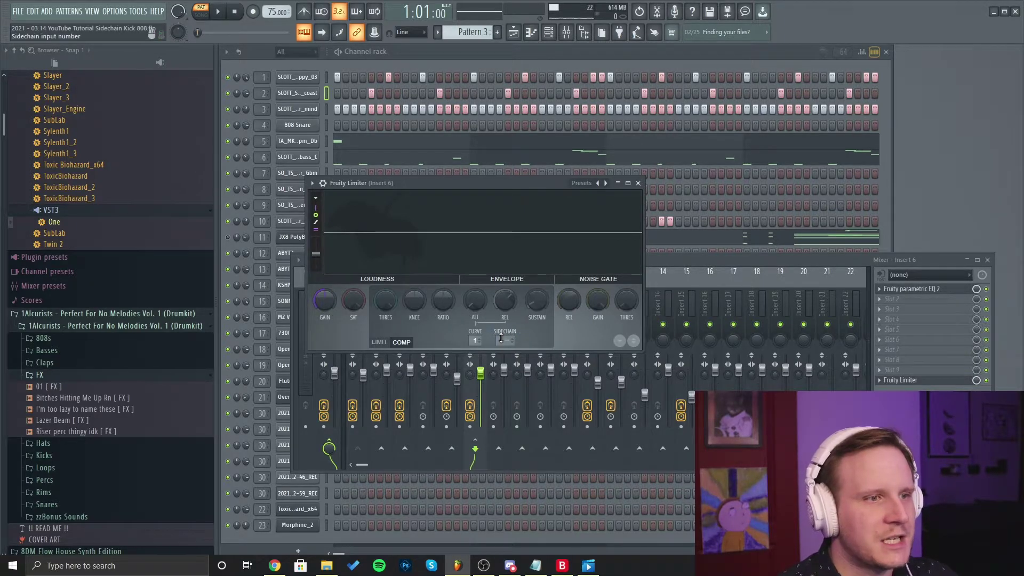
{"action": "left_click_drag", "start_coordinate": [506, 338], "coordinate": [506, 333]}
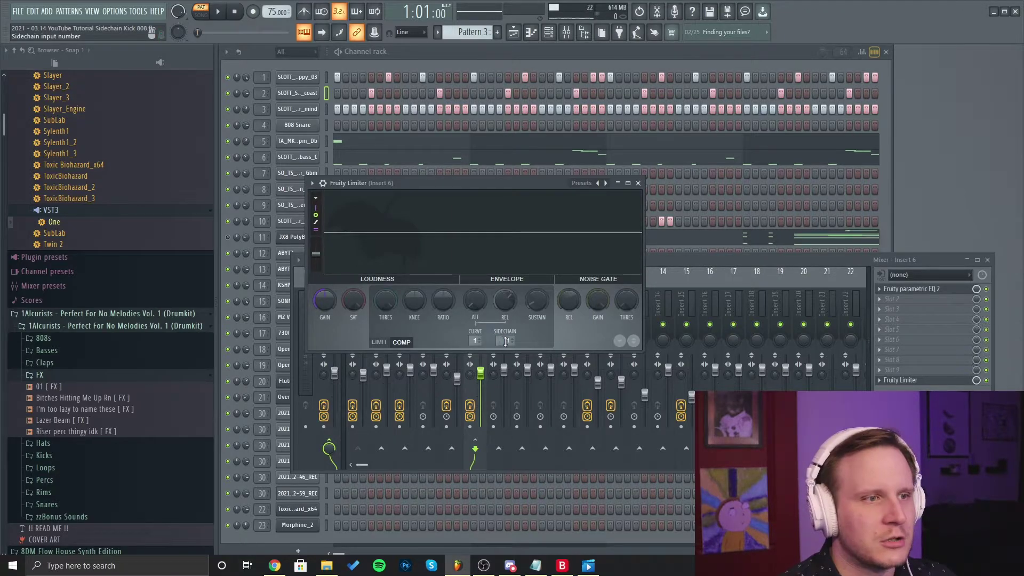
{"action": "left_click_drag", "start_coordinate": [504, 342], "coordinate": [505, 337]}
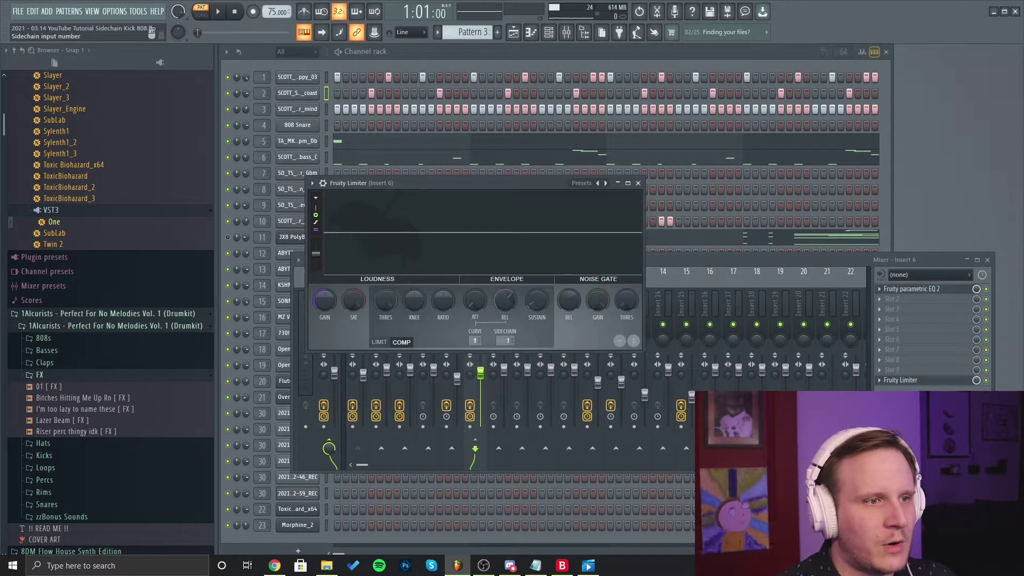
{"action": "left_click_drag", "start_coordinate": [504, 345], "coordinate": [508, 336]}
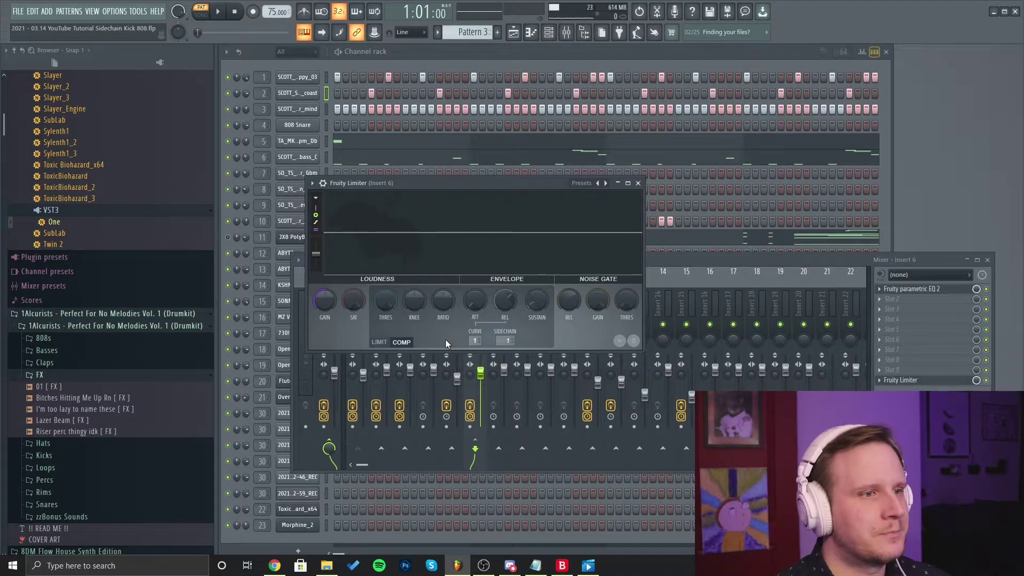
Play and stop the pattern to check the limiter's signal, and lower the compressor threshold
{"action": "key", "text": "space"}
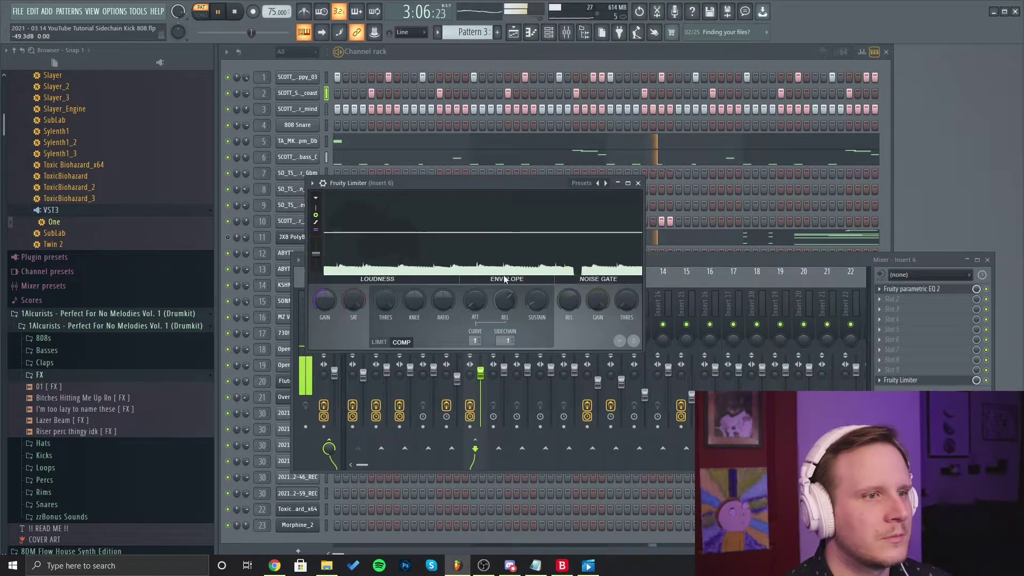
{"action": "left_click", "coordinate": [238, 12]}
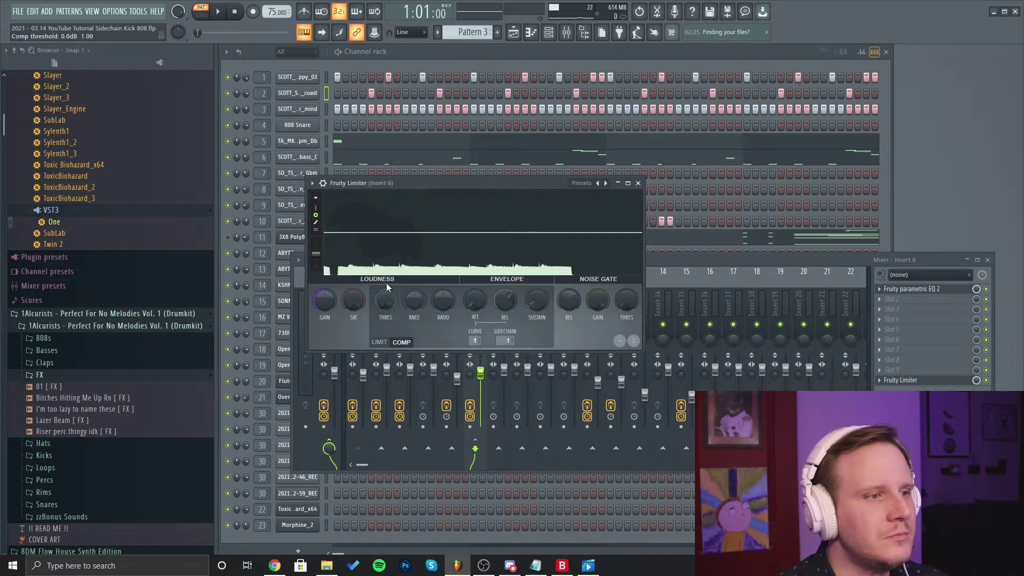
{"action": "left_click_drag", "start_coordinate": [385, 290], "coordinate": [385, 326]}
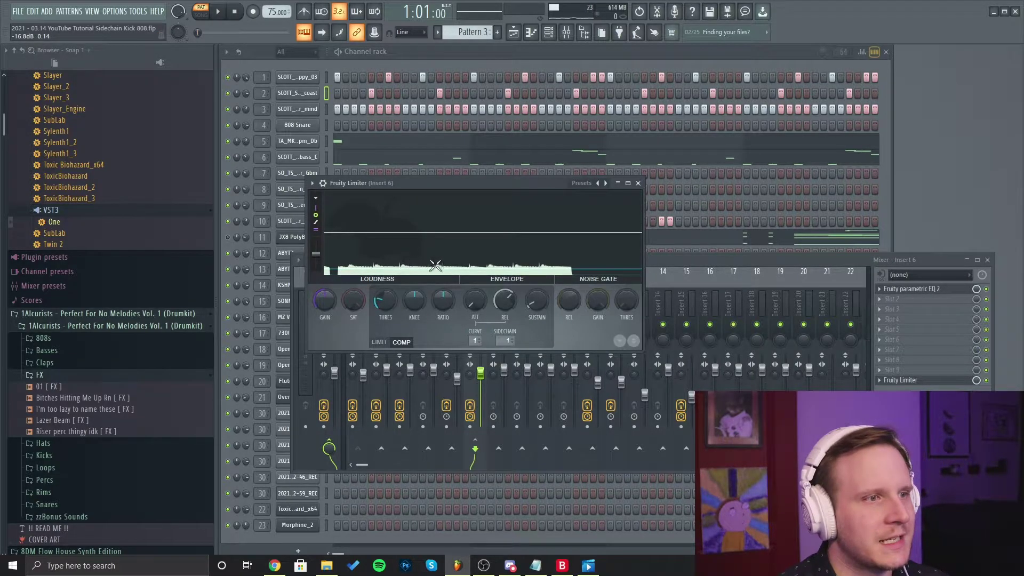
{"action": "left_click_drag", "start_coordinate": [386, 300], "coordinate": [386, 334]}
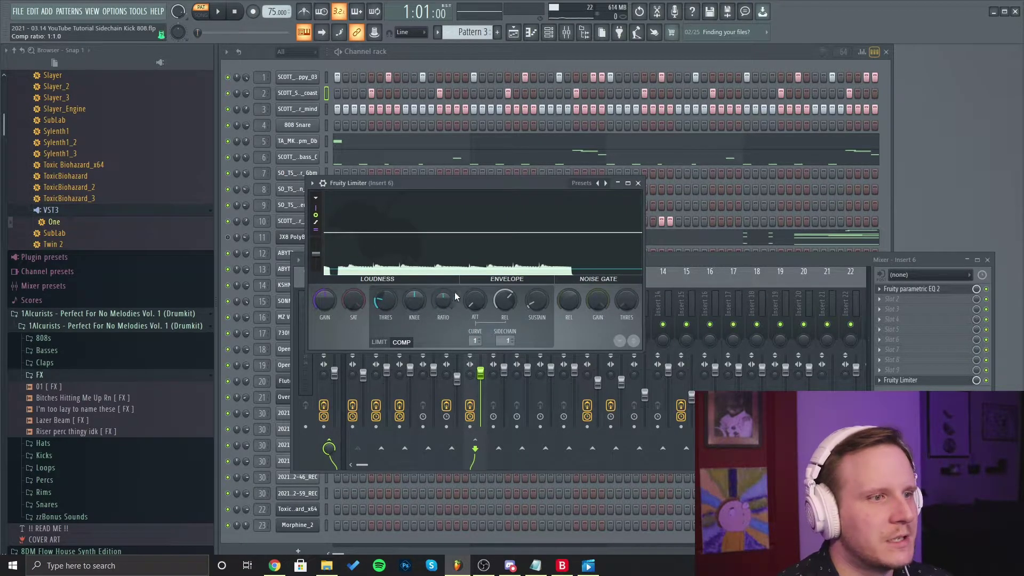
Set the compressor ratio to 3.5:1, shorten its release and raise its sustain
{"action": "left_click_drag", "start_coordinate": [446, 299], "coordinate": [446, 275]}
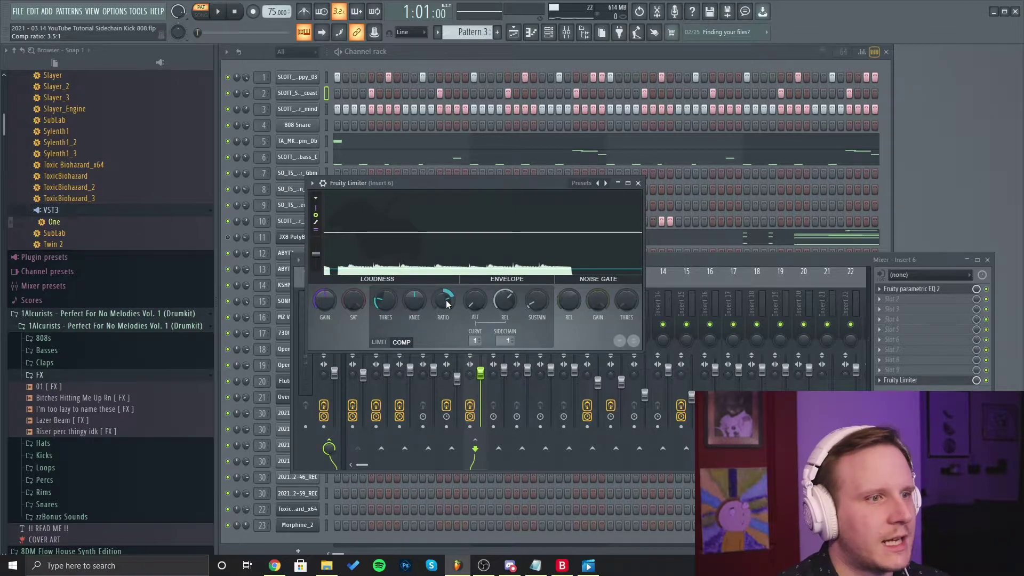
{"action": "left_click_drag", "start_coordinate": [414, 294], "coordinate": [414, 282]}
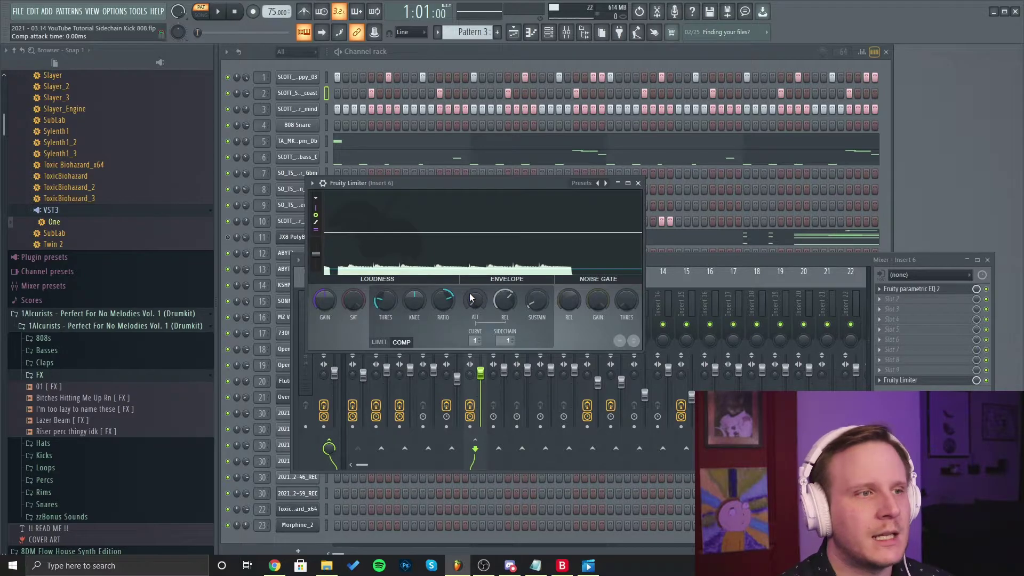
{"action": "left_click_drag", "start_coordinate": [505, 300], "coordinate": [542, 309]}
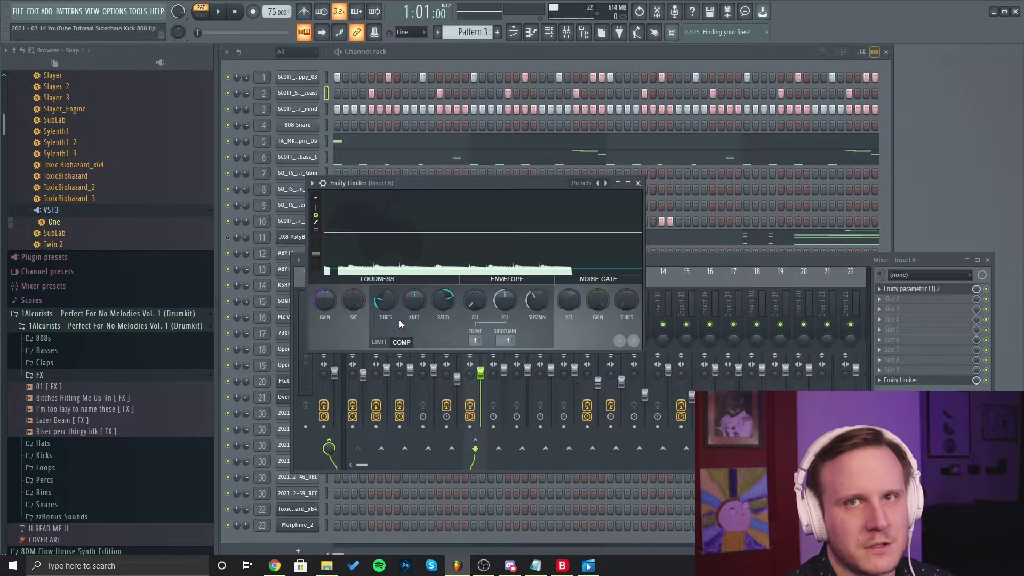
Raise the compressor knee and fine-tune its release, sustain and threshold while the pattern plays, and stop playback
{"action": "key", "text": "space"}
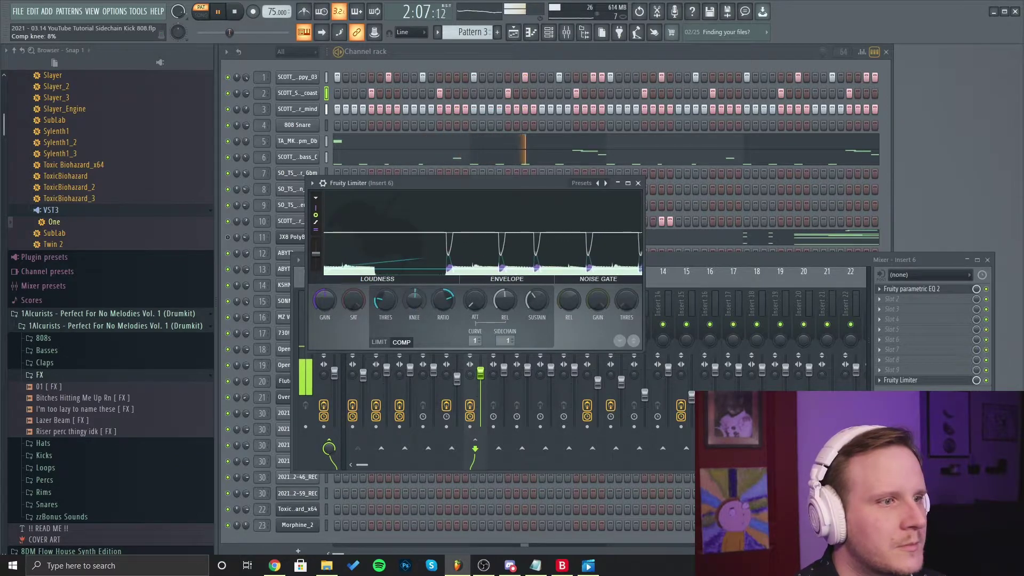
{"action": "left_click_drag", "start_coordinate": [415, 308], "coordinate": [416, 296]}
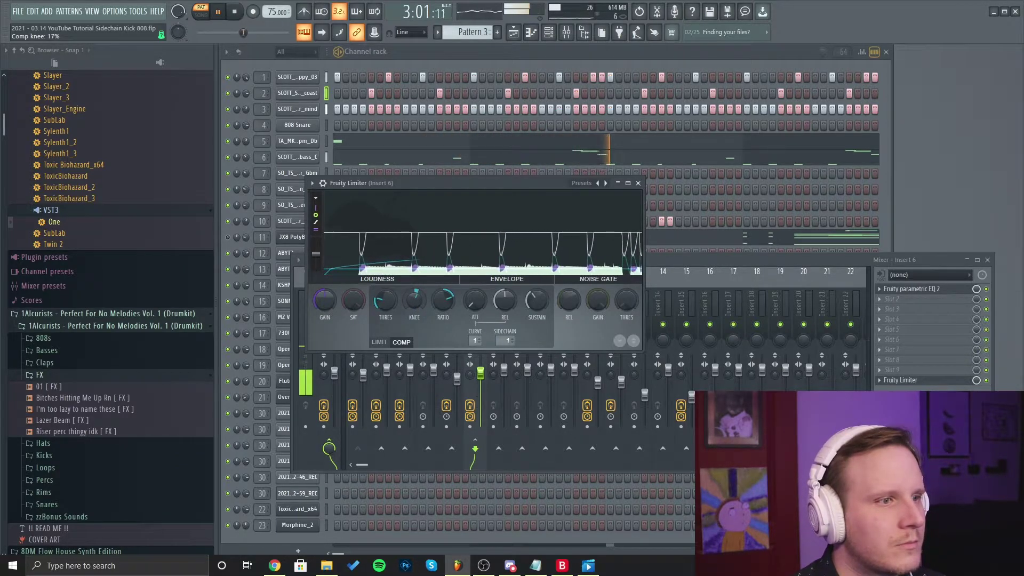
{"action": "mouse_move", "coordinate": [507, 296]}
{"action": "left_mouse_down"}
{"action": "mouse_move", "coordinate": [508, 328]}
{"action": "mouse_move", "coordinate": [508, 300]}
{"action": "left_mouse_up"}
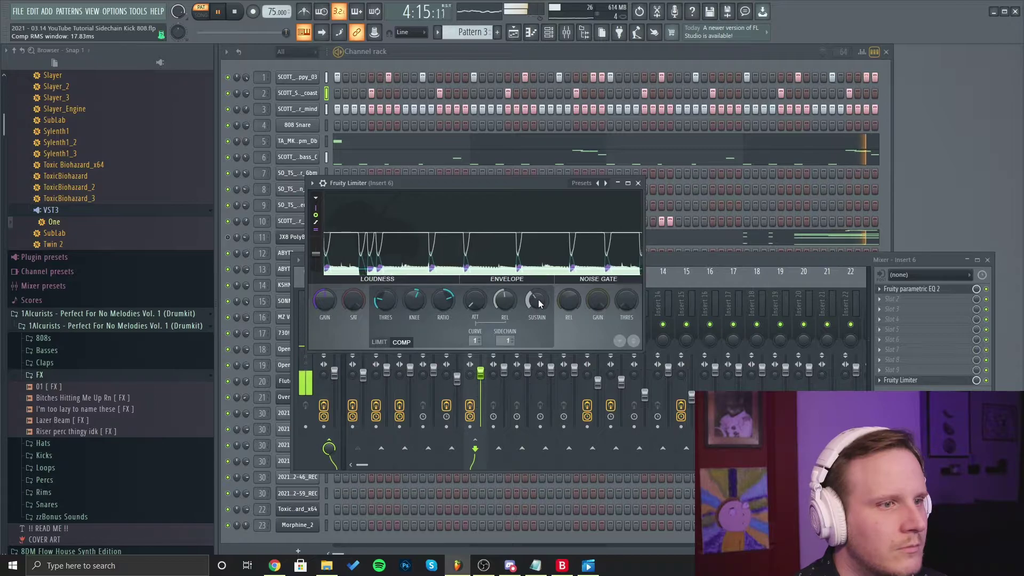
{"action": "mouse_move", "coordinate": [414, 300]}
{"action": "left_mouse_down"}
{"action": "mouse_move", "coordinate": [414, 281]}
{"action": "mouse_move", "coordinate": [415, 311]}
{"action": "mouse_move", "coordinate": [414, 293]}
{"action": "left_mouse_up"}
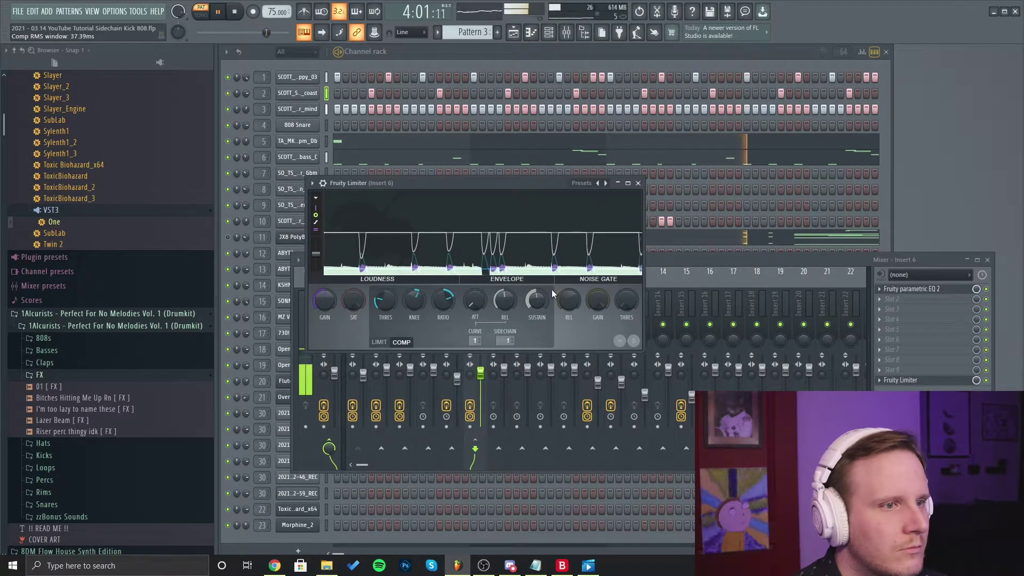
{"action": "left_click_drag", "start_coordinate": [501, 297], "coordinate": [537, 295]}
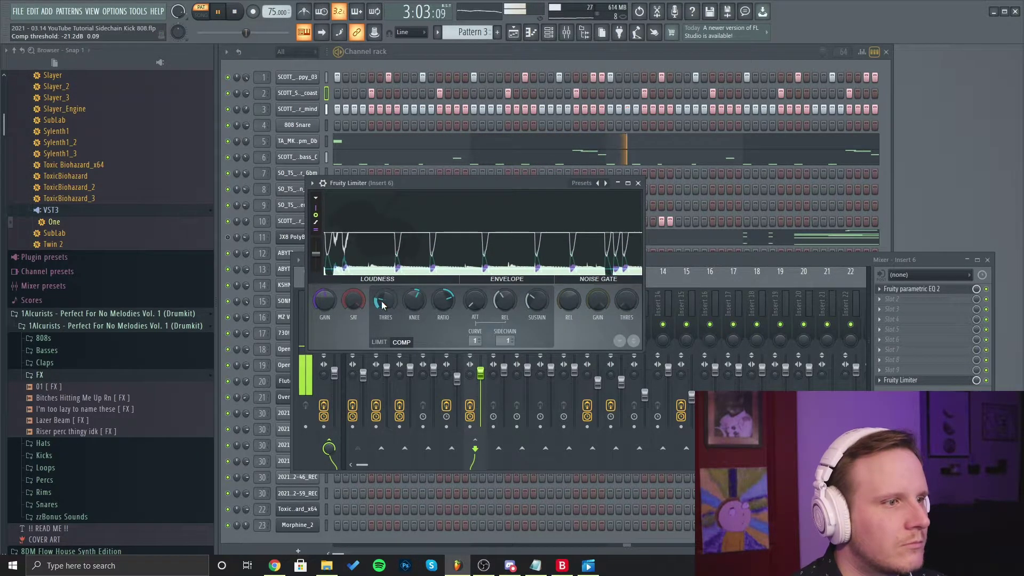
{"action": "left_click_drag", "start_coordinate": [385, 300], "coordinate": [385, 286]}
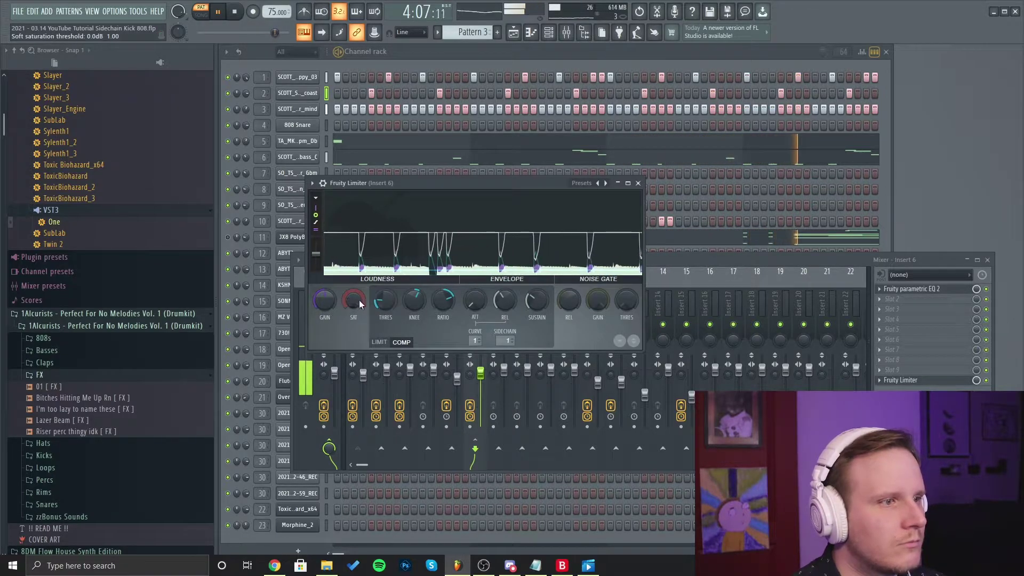
{"action": "left_click", "coordinate": [235, 12]}
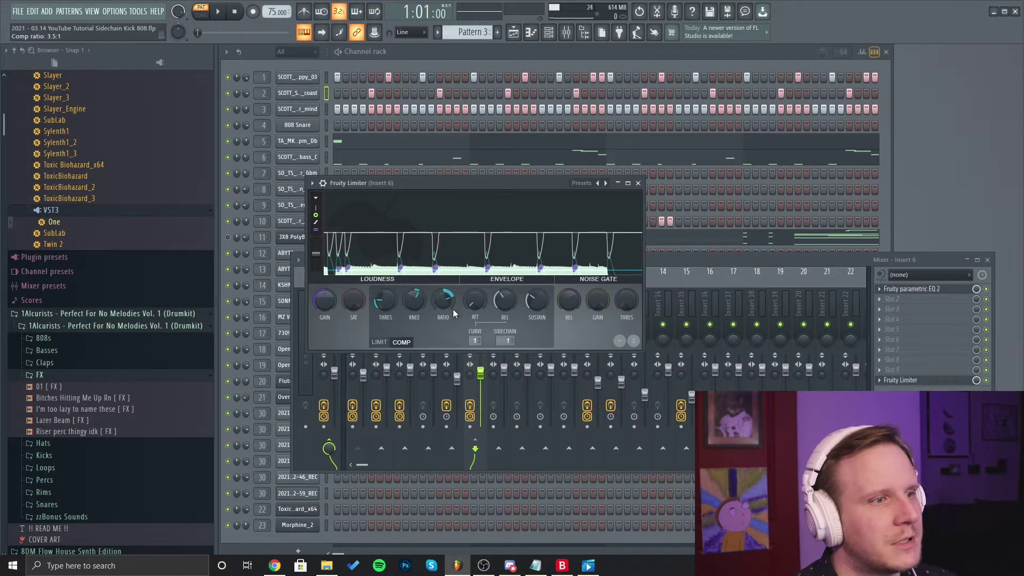
Start pattern playback and mute the three SO_TS channels routed to mixer tracks 7, 8 and 9
{"action": "key", "text": "space"}
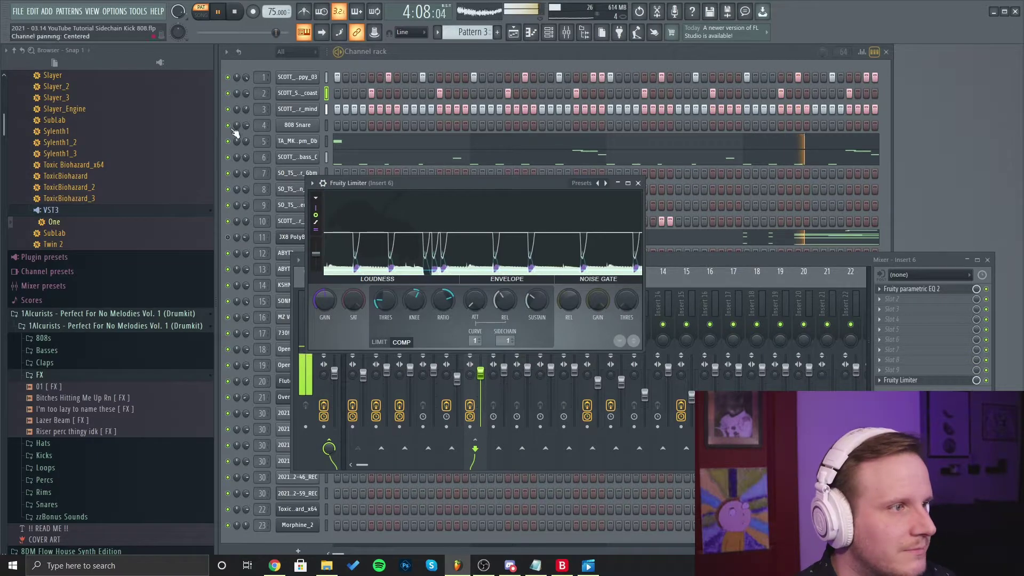
{"action": "left_click", "coordinate": [228, 174]}
{"action": "left_click", "coordinate": [228, 189]}
{"action": "left_click", "coordinate": [228, 205]}
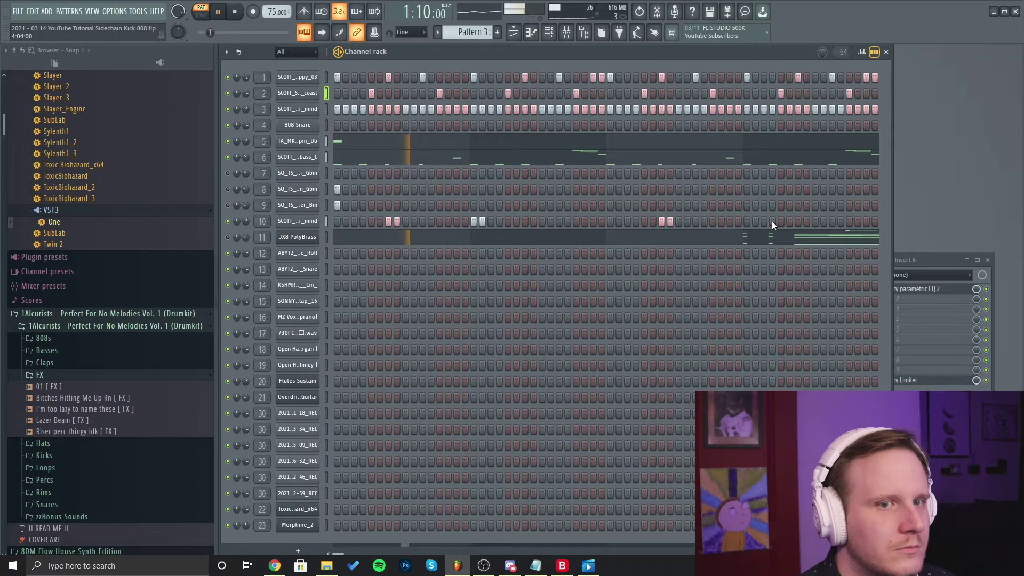
Bypass Fruity Limiter on mixer track Insert 6 and replay the pattern to hear it without the sidechain
{"action": "left_click", "coordinate": [943, 259]}
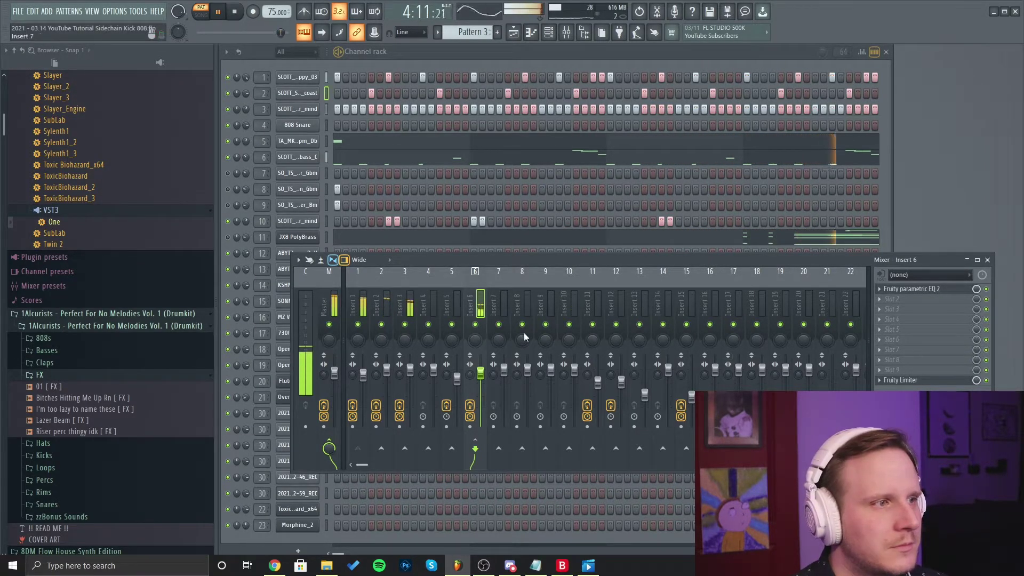
{"action": "key", "text": "space"}
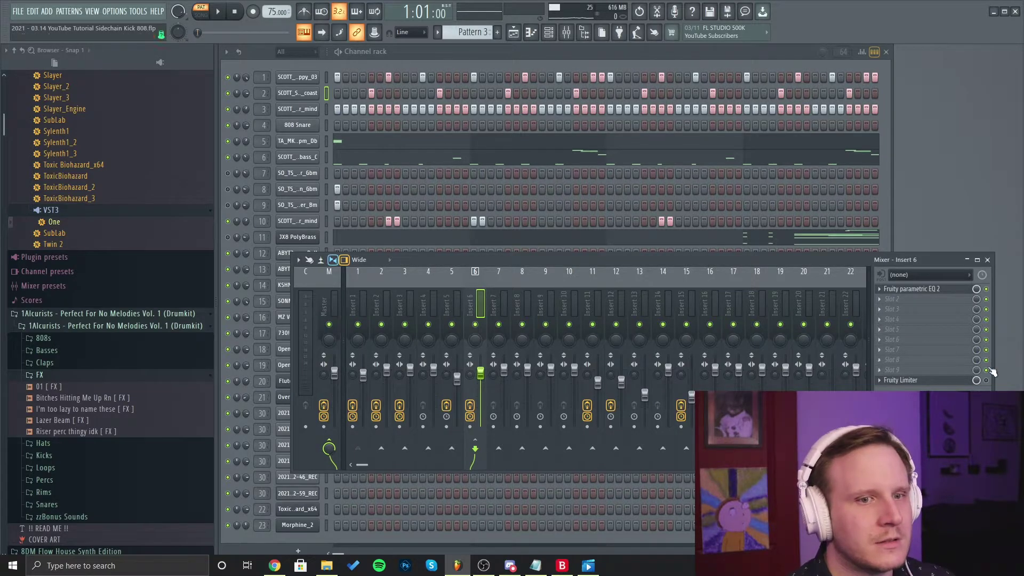
{"action": "key", "text": "space"}
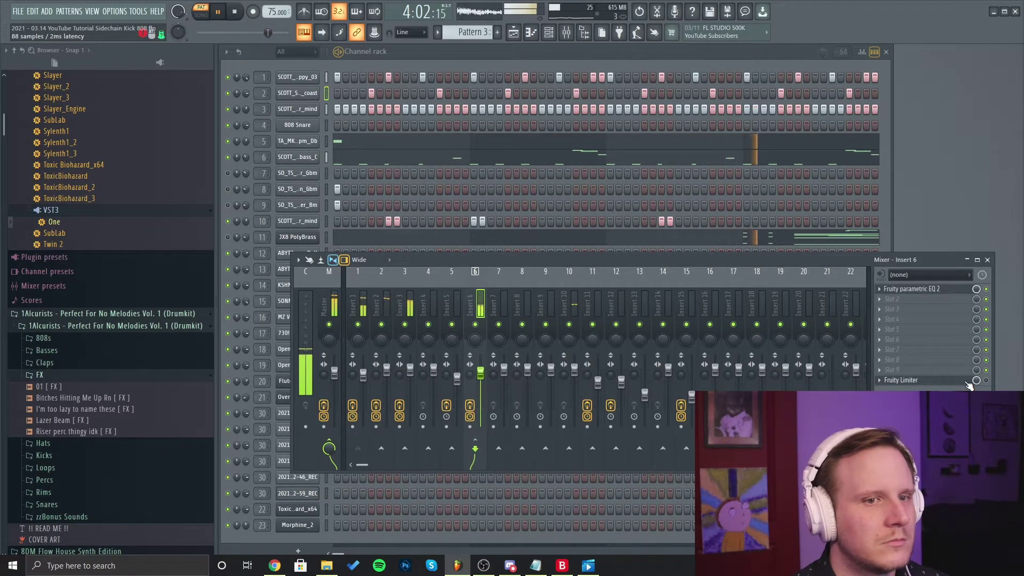
Mute hi-hat channel 3, re-enable Fruity Limiter on Insert 6 and replay the pattern to hear the sidechain
{"action": "left_click", "coordinate": [227, 108]}
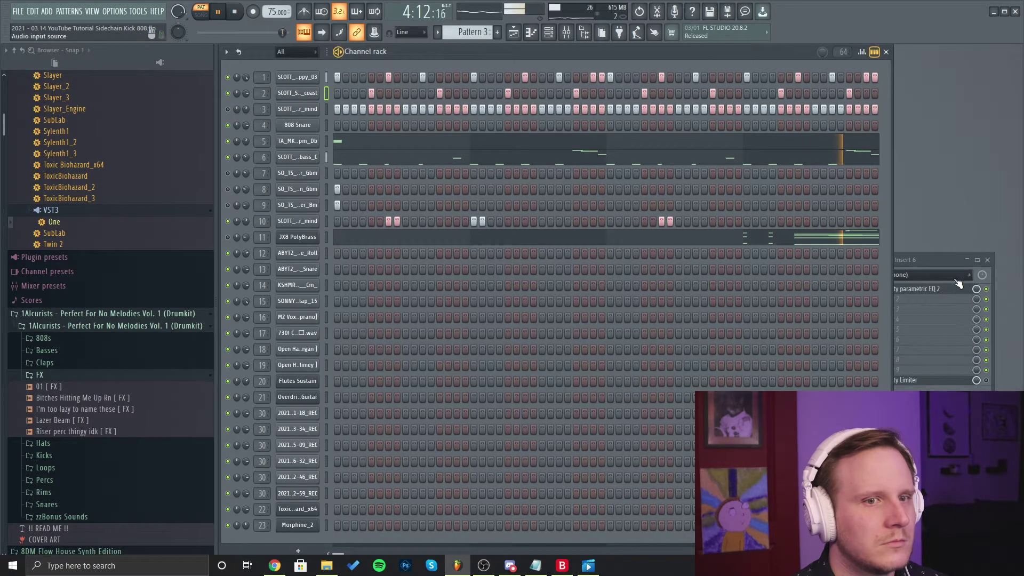
{"action": "key", "text": "space"}
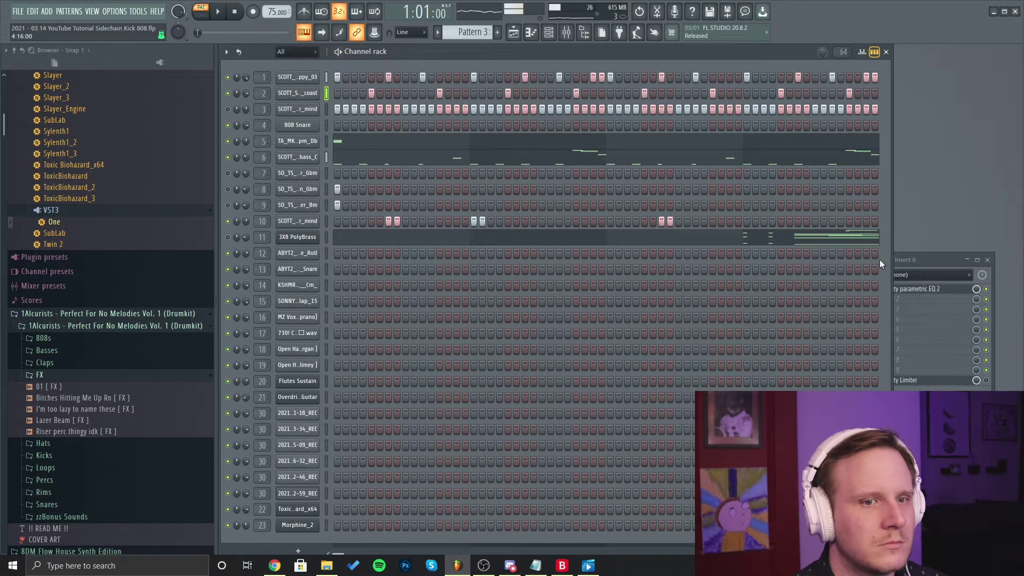
{"action": "left_click", "coordinate": [990, 383]}
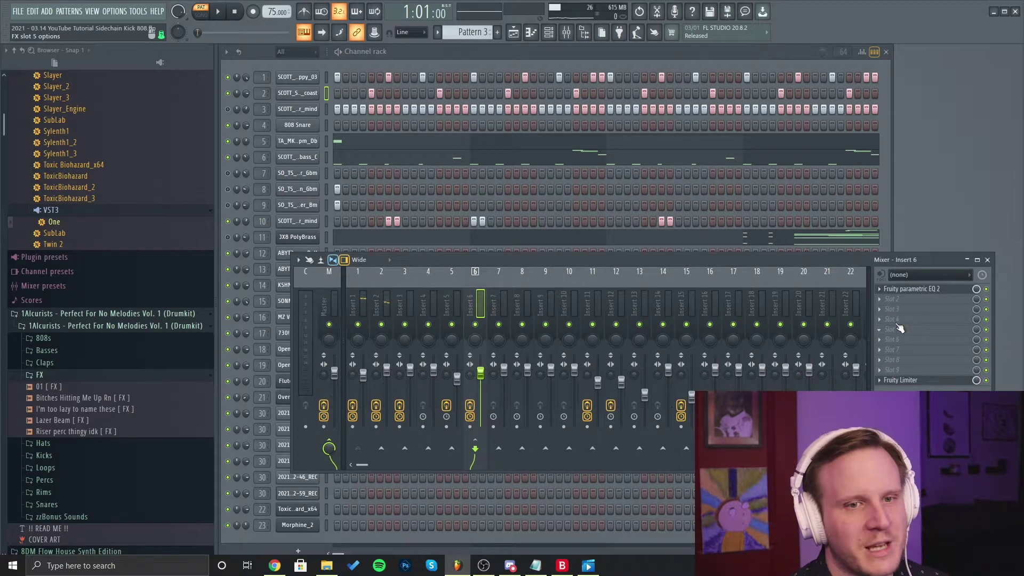
{"action": "key", "text": "space"}
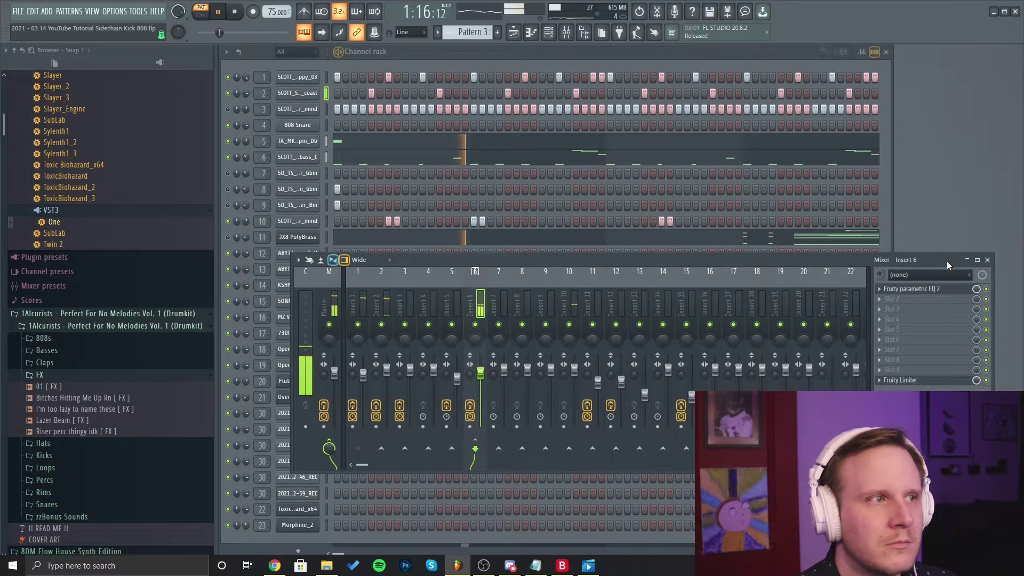
{"action": "left_click", "coordinate": [256, 79]}
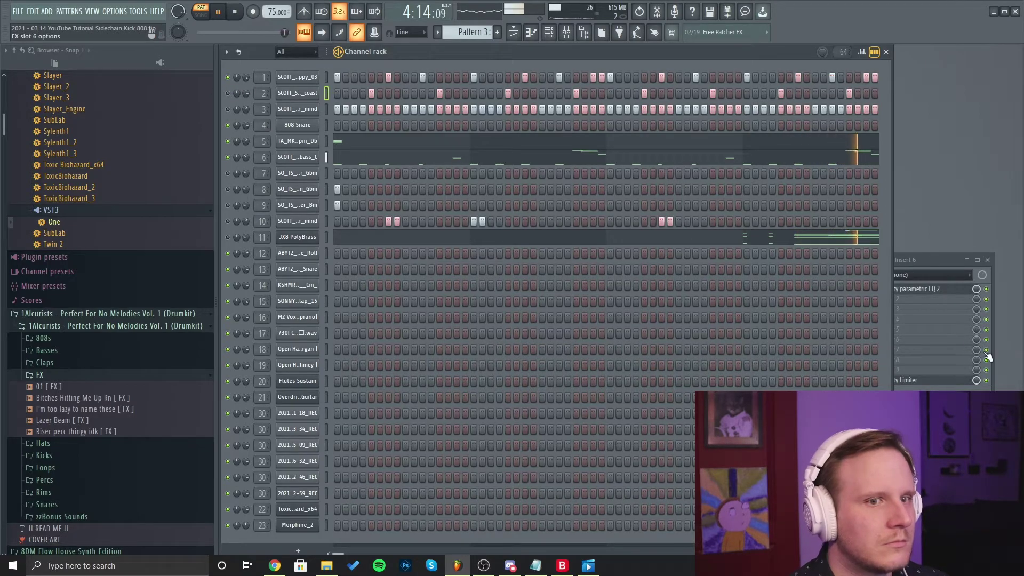
{"action": "key", "text": "space"}
Open Fruity Limiter and play the pattern, switching the effect off and back on to compare the bass with and without sidechaining
{"action": "left_click", "coordinate": [953, 381]}
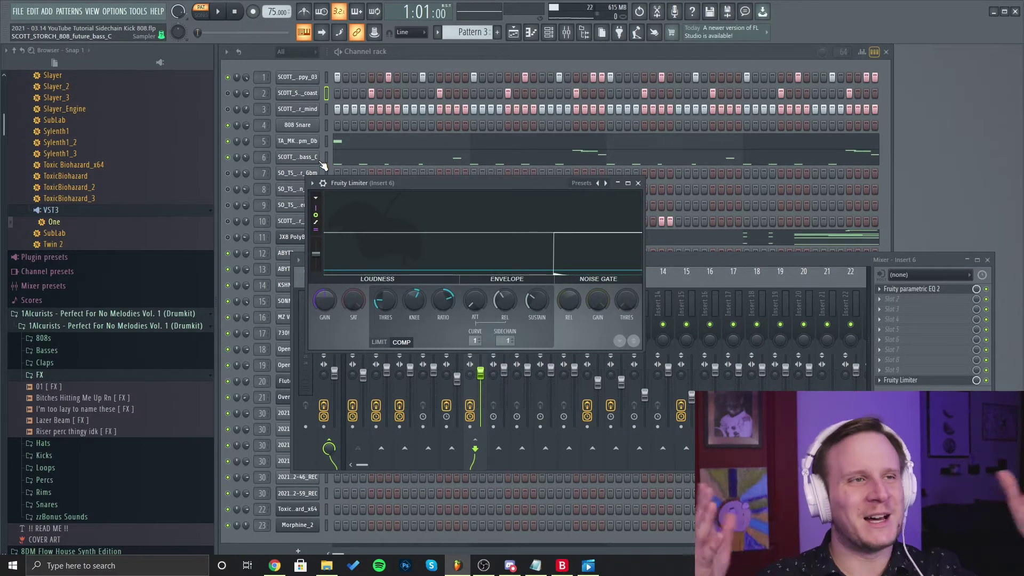
{"action": "left_click", "coordinate": [253, 160]}
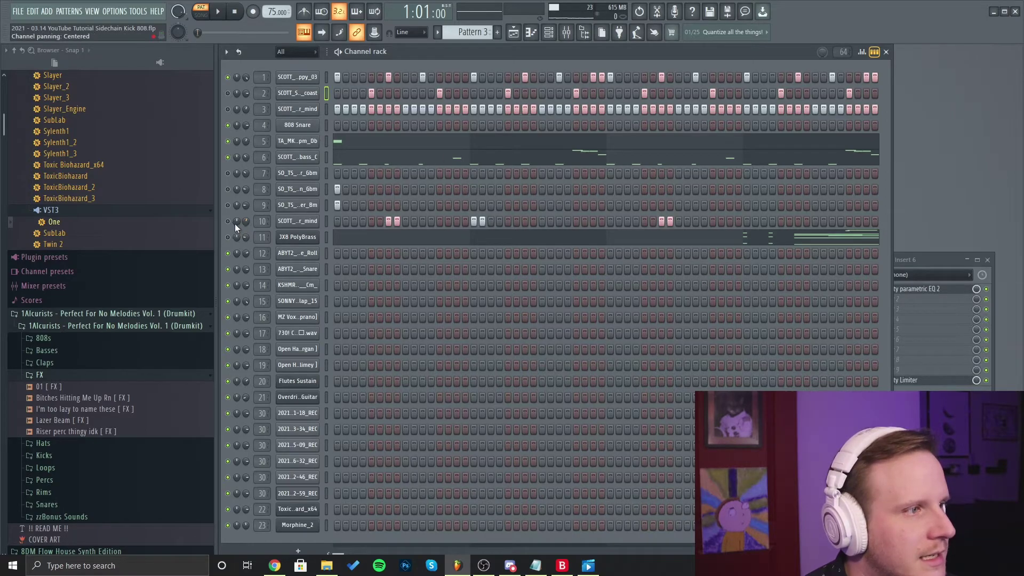
{"action": "key", "text": "space"}
{"action": "key", "text": "F9"}
{"action": "left_click", "coordinate": [986, 380]}
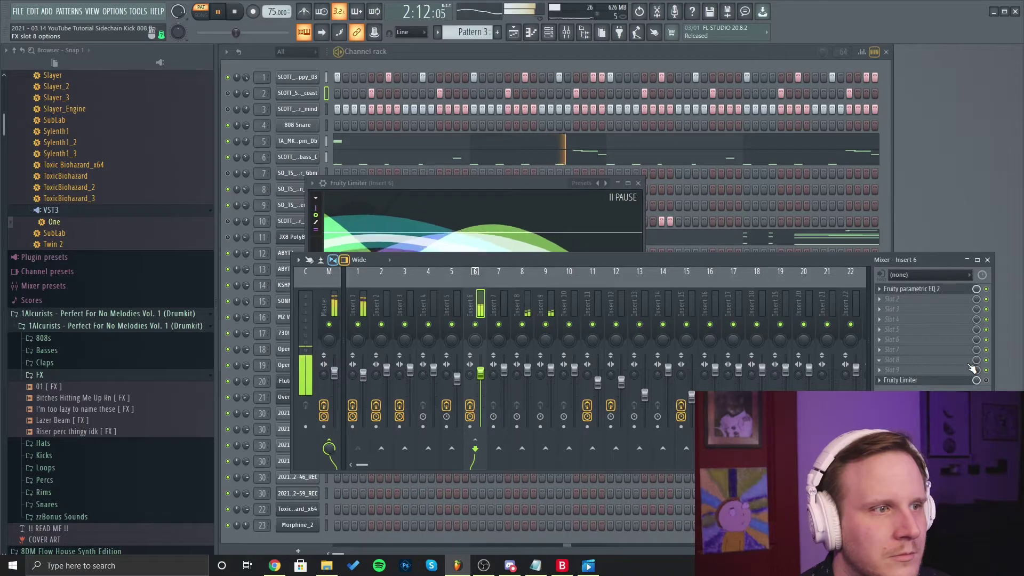
{"action": "left_click", "coordinate": [986, 380]}
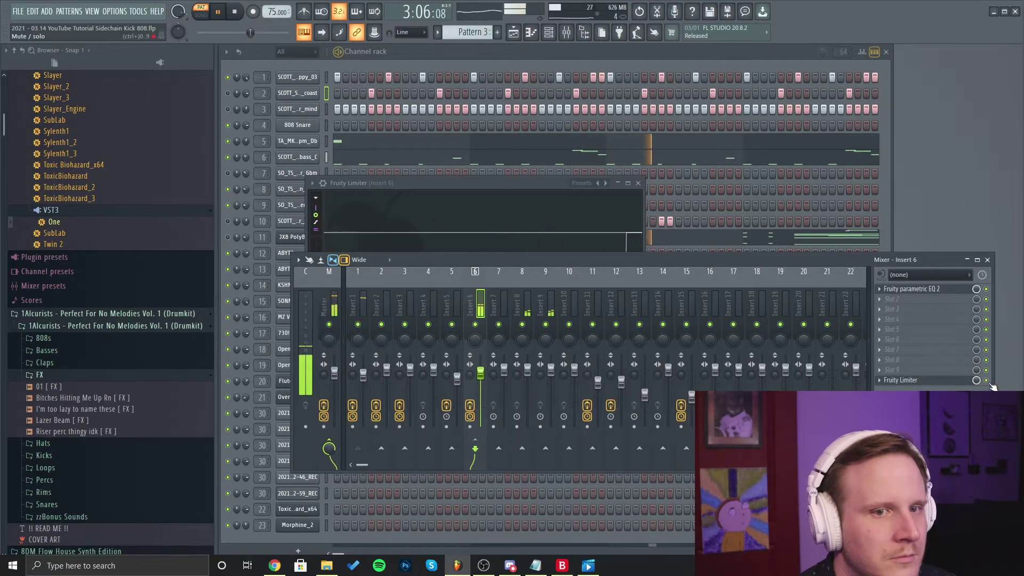
Raise the Fruity Limiter gain on Insert 6 to about 1.6 dB while the pattern plays
{"action": "left_click", "coordinate": [315, 242]}
{"action": "left_click_drag", "start_coordinate": [325, 301], "coordinate": [324, 290]}
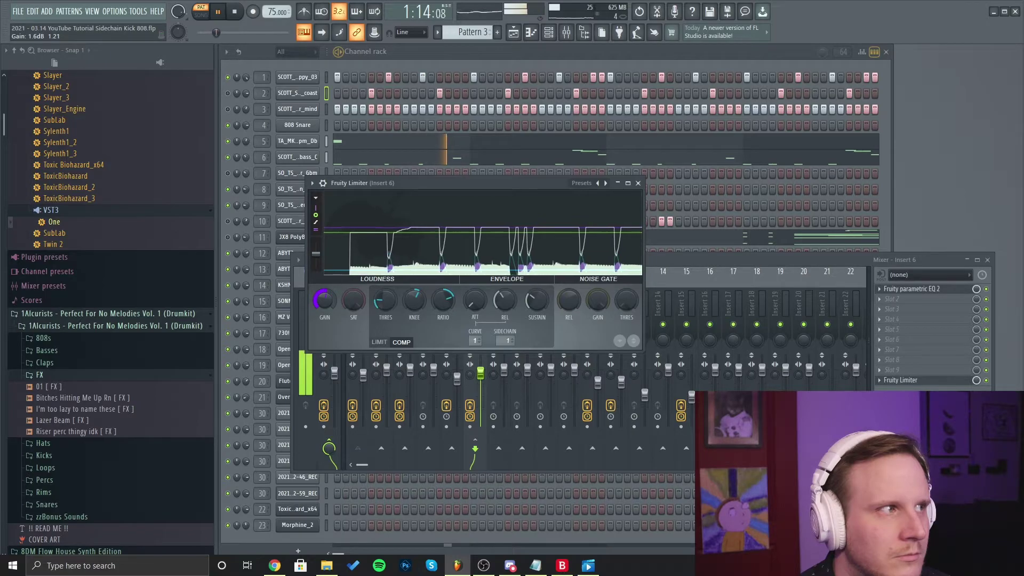
{"action": "left_click_drag", "start_coordinate": [325, 301], "coordinate": [325, 302]}
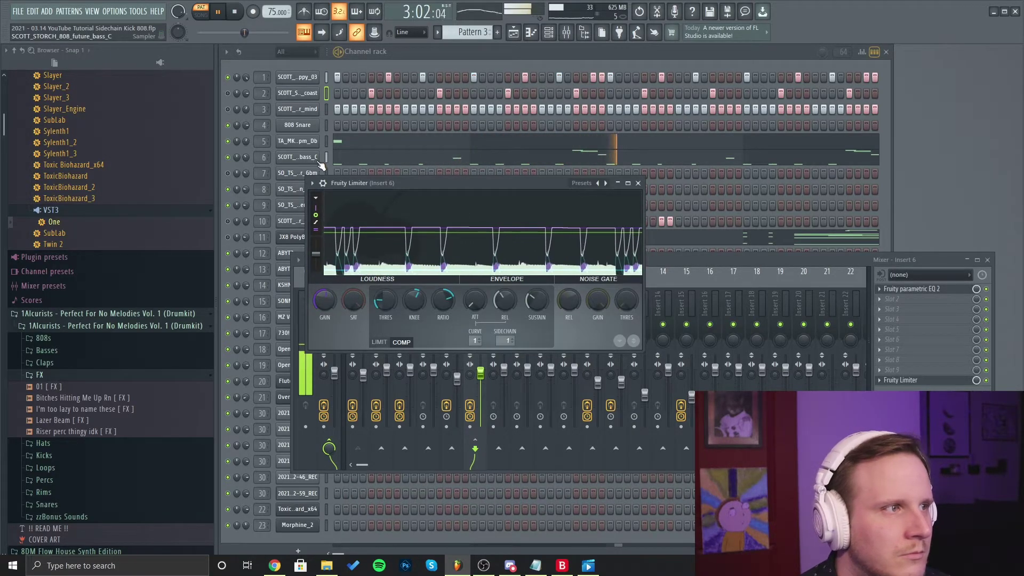
{"action": "left_click_drag", "start_coordinate": [325, 301], "coordinate": [325, 302]}
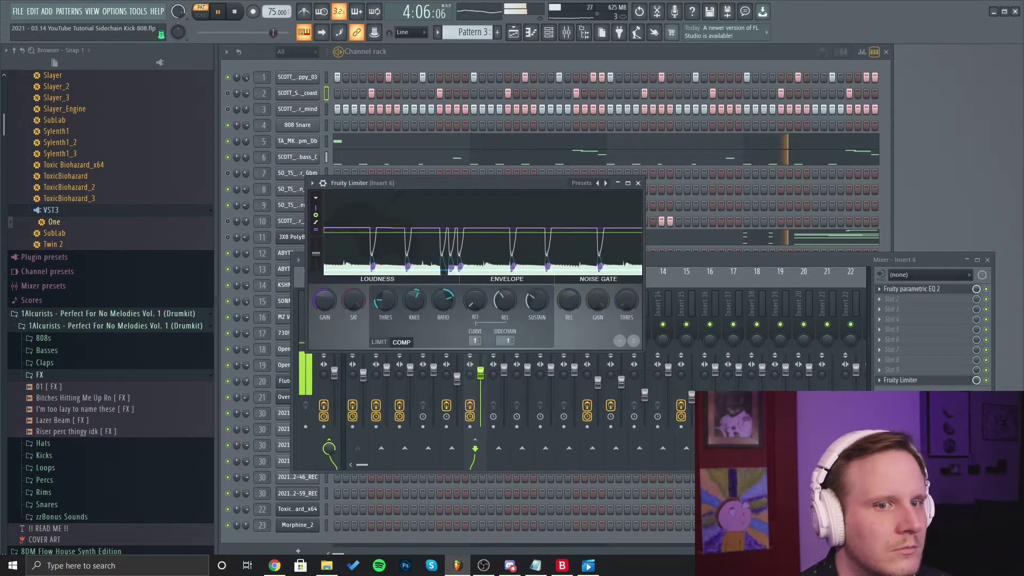
Compare the gain-boosted bass with Fruity Limiter bypassed and re-enabled, and stop playback
{"action": "left_click", "coordinate": [988, 381]}
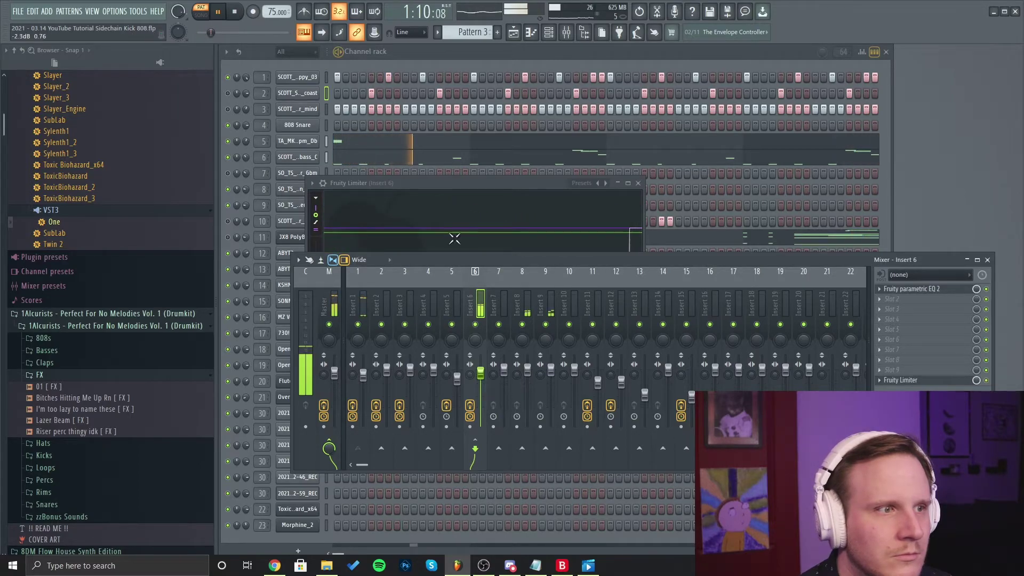
{"action": "left_click", "coordinate": [407, 184]}
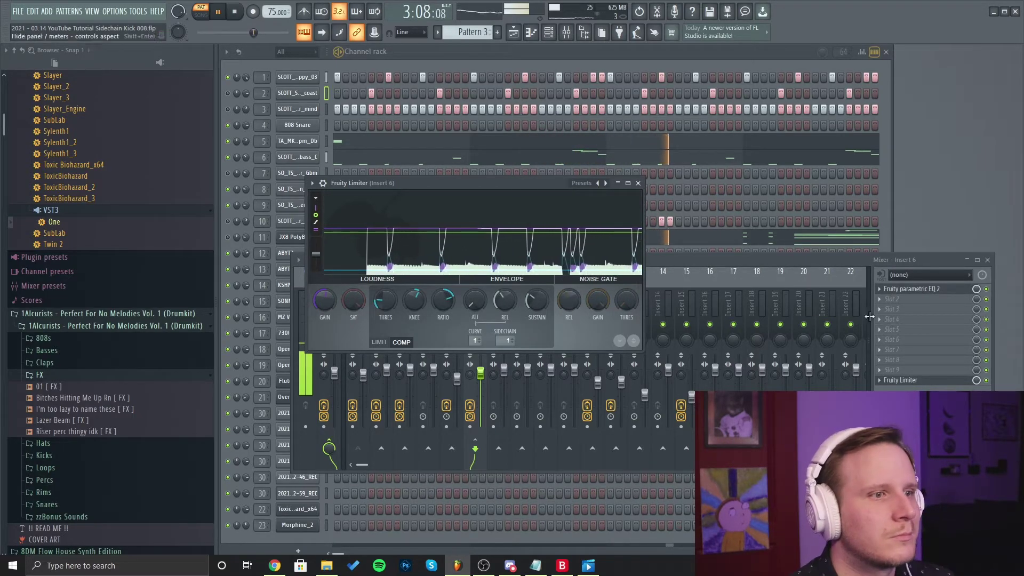
{"action": "left_click", "coordinate": [237, 11]}
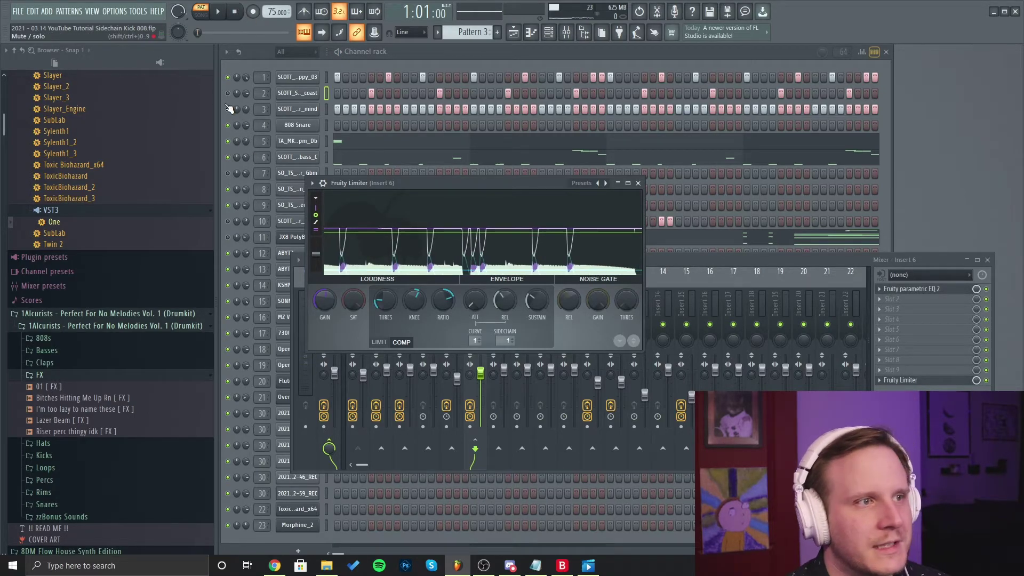
Unmute channels 2 and 3 and compare the fuller pattern with Fruity Limiter on Insert 6 bypassed and re-enabled
{"action": "left_click", "coordinate": [278, 63]}
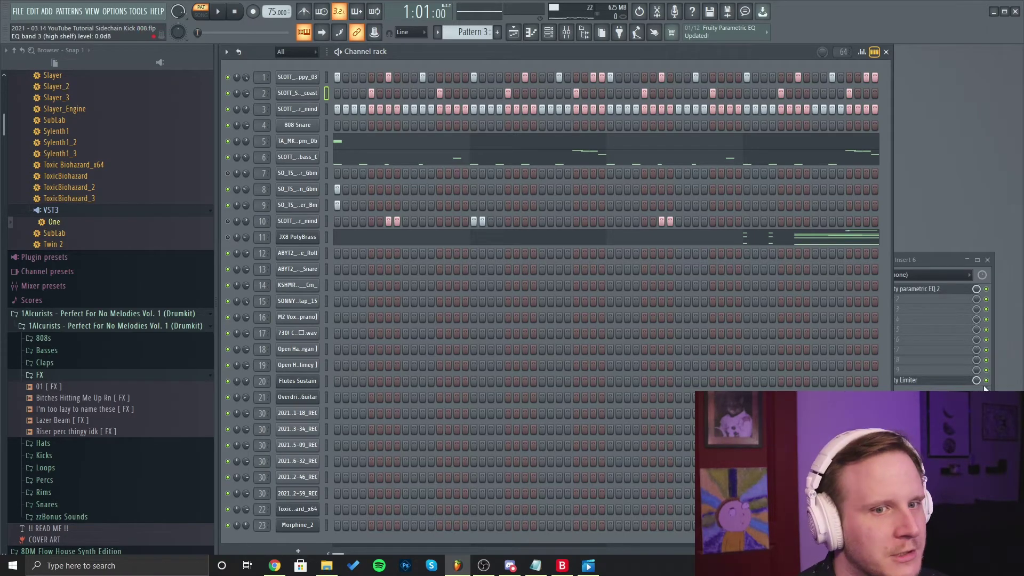
{"action": "left_click", "coordinate": [976, 370]}
{"action": "key", "text": "space"}
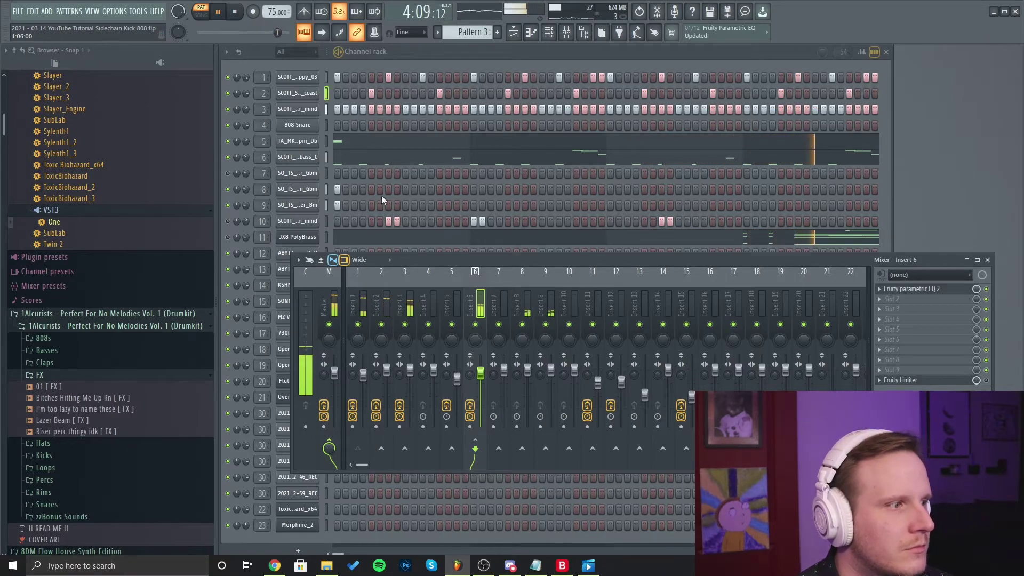
{"action": "key", "text": "space"}
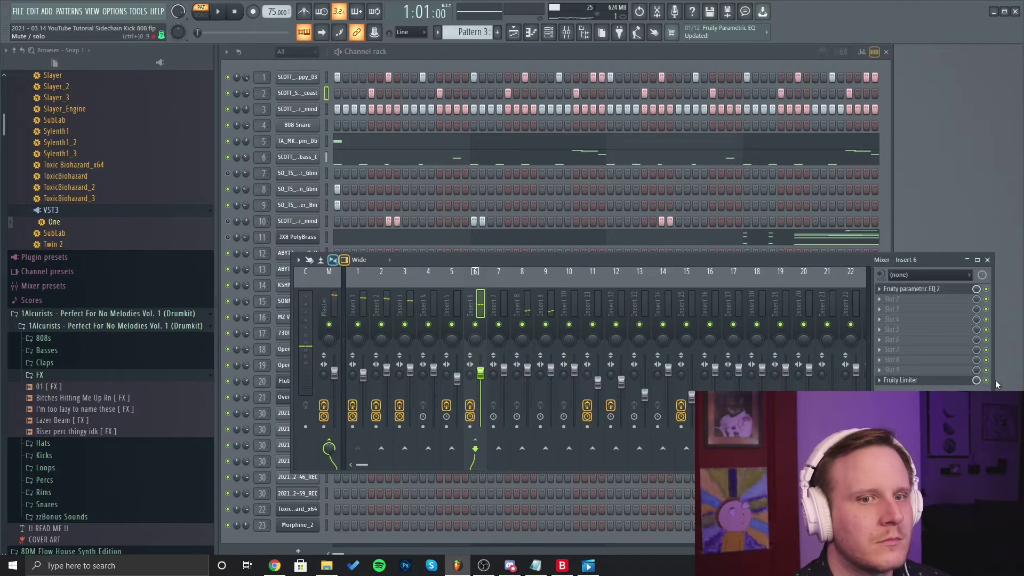
{"action": "key", "text": "space"}
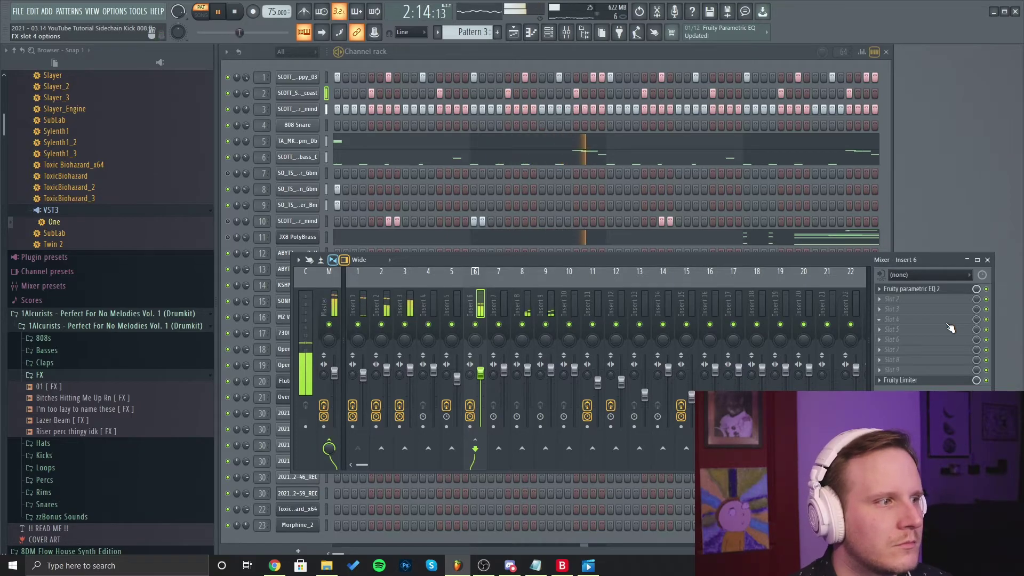
Collapse the Perfect For No Melodies drumkit folder, look through the Splice sample folders while the pattern plays, and stop playback
{"action": "left_click", "coordinate": [115, 315]}
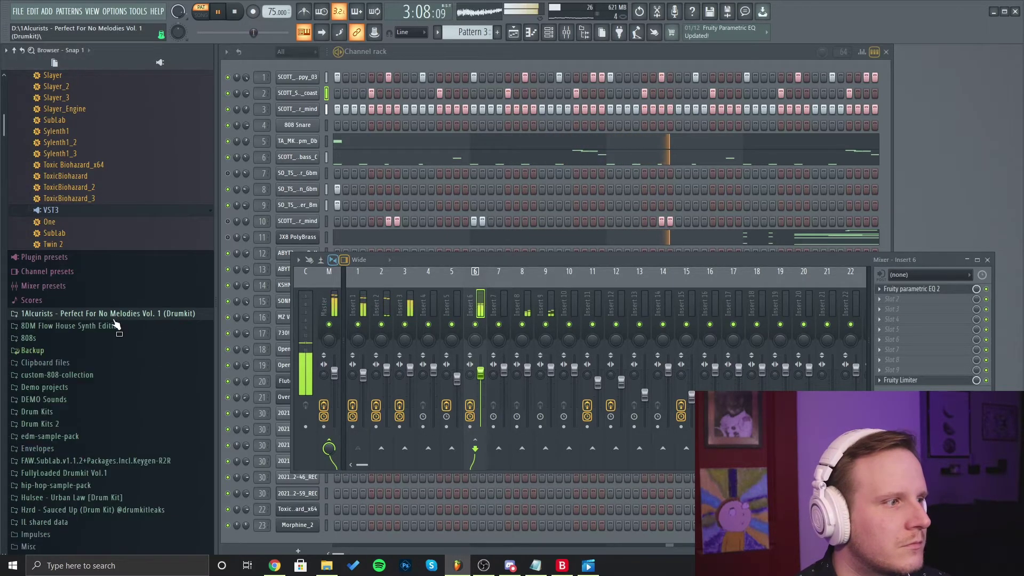
{"action": "scroll", "coordinate": [117, 325], "scroll_direction": "down", "scroll_amount": 10}
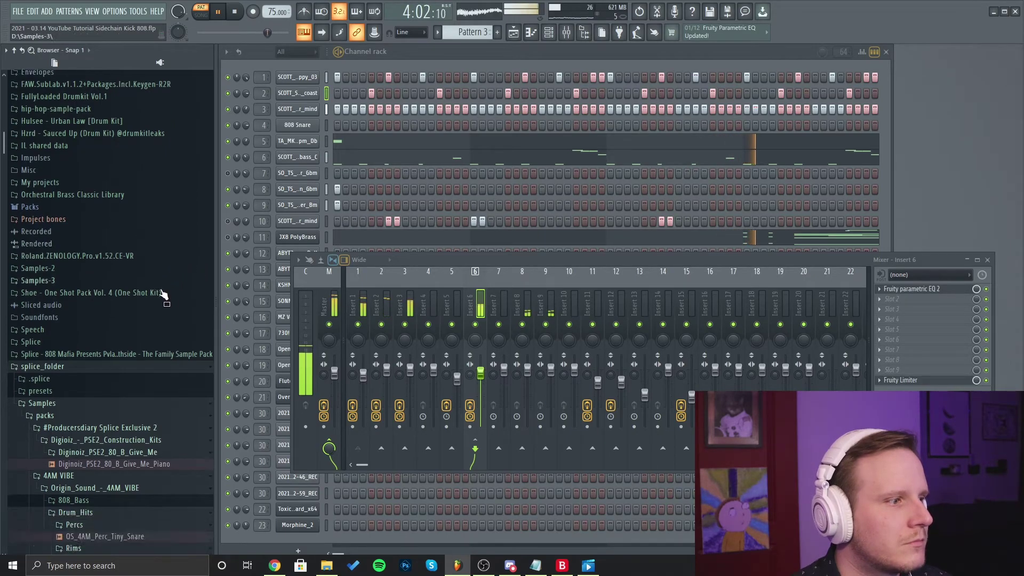
{"action": "scroll", "coordinate": [163, 293], "scroll_direction": "down", "scroll_amount": 15}
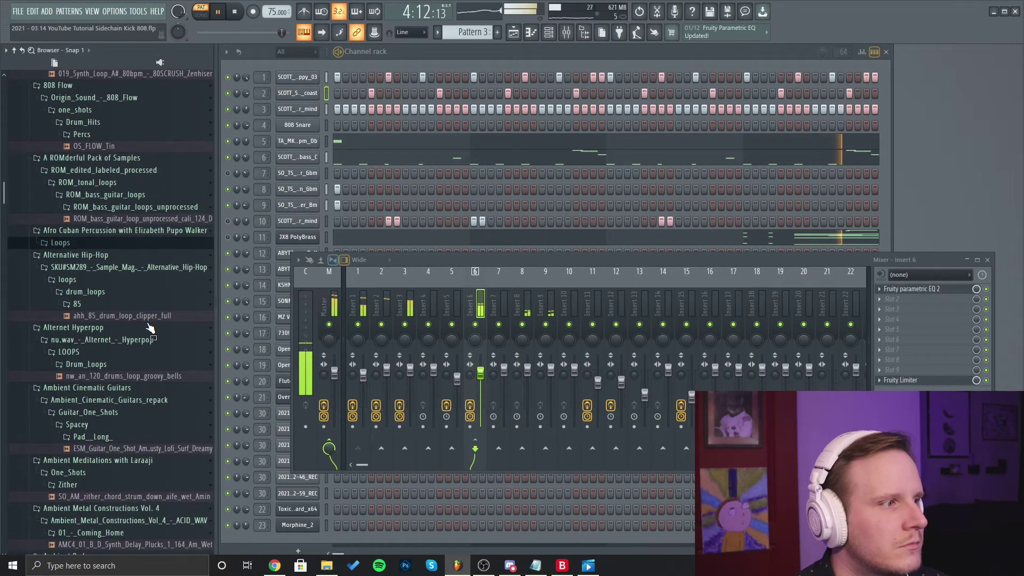
{"action": "scroll", "coordinate": [151, 328], "scroll_direction": "down", "scroll_amount": 10}
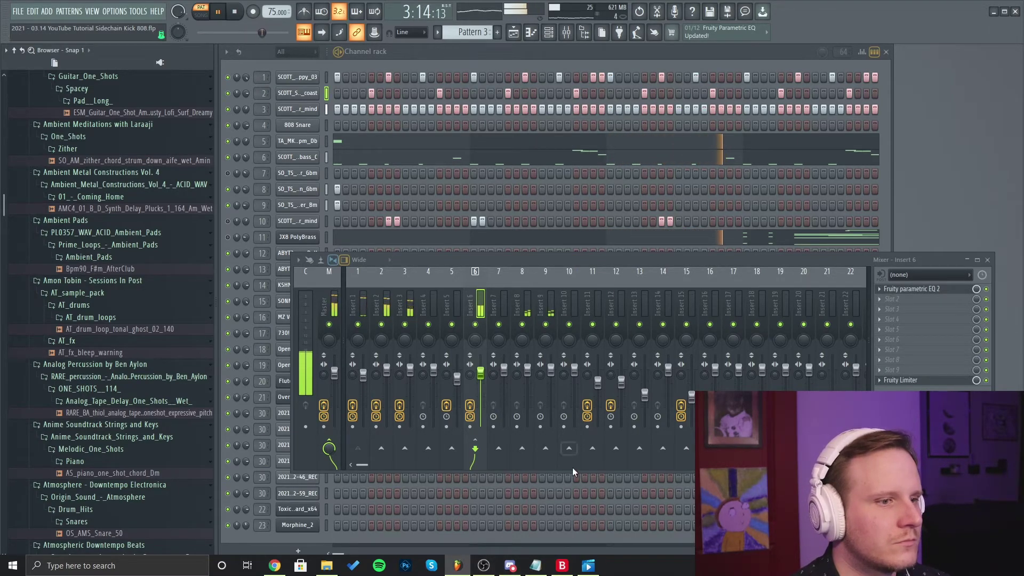
{"action": "mouse_move", "coordinate": [488, 568]}
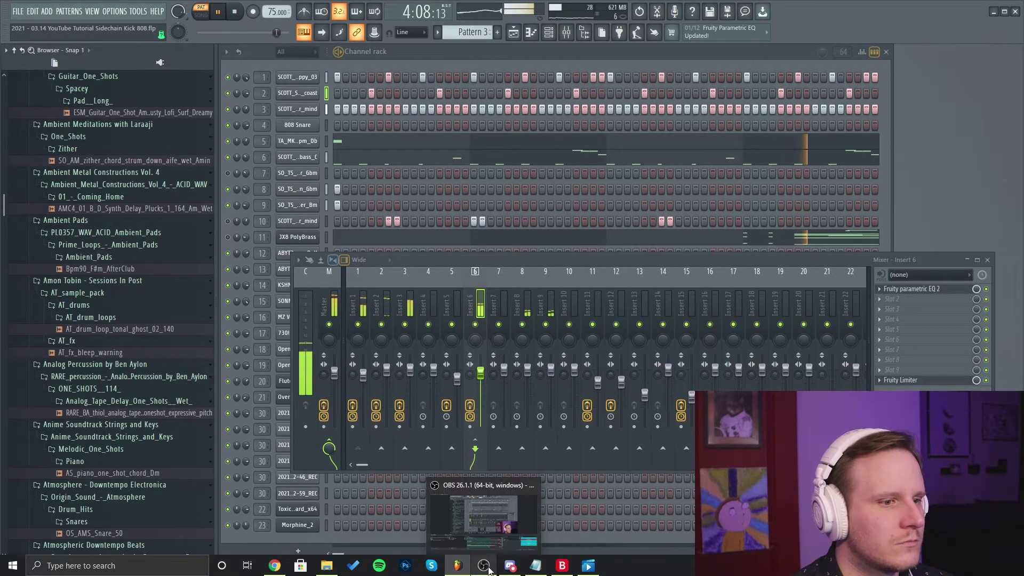
{"action": "key", "text": "space"}
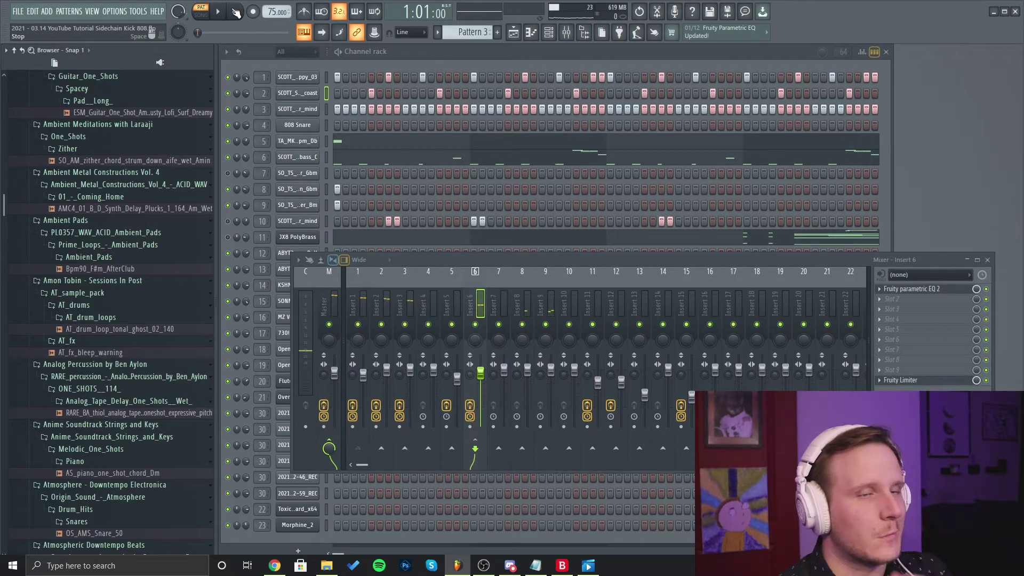